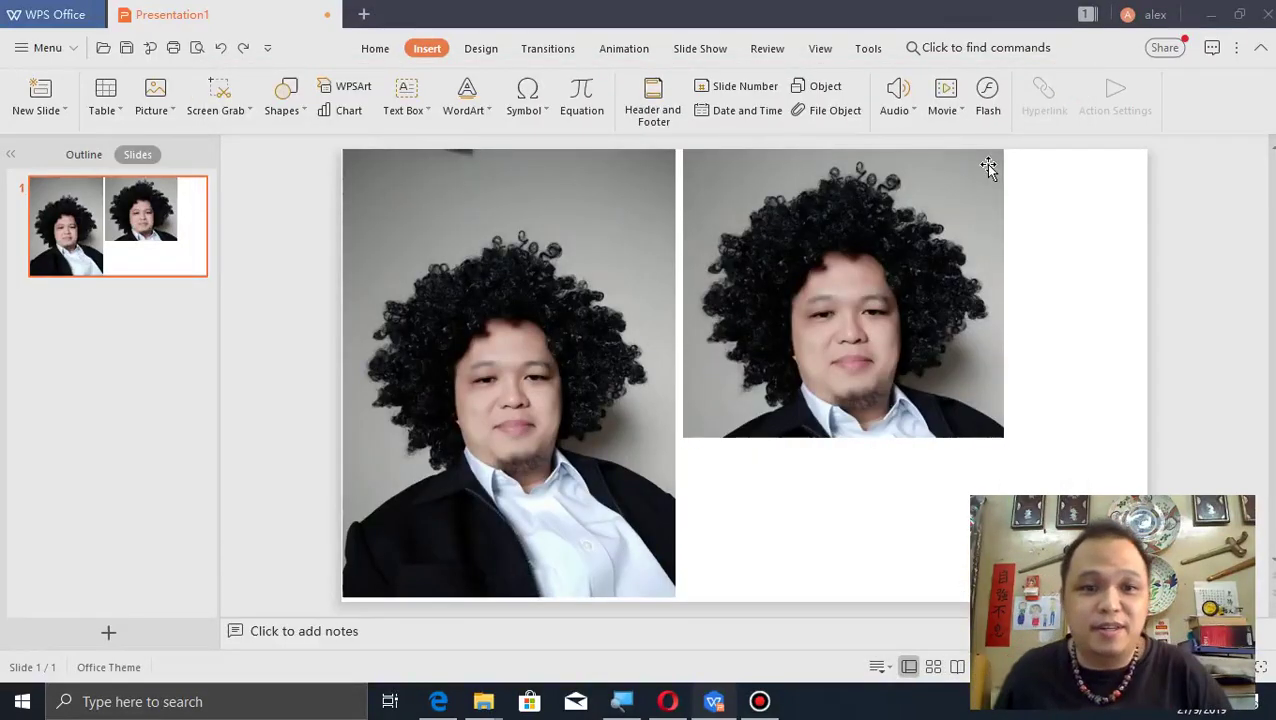
Select the right-hand afro portrait to bring up its picture tools.
click(978, 200)
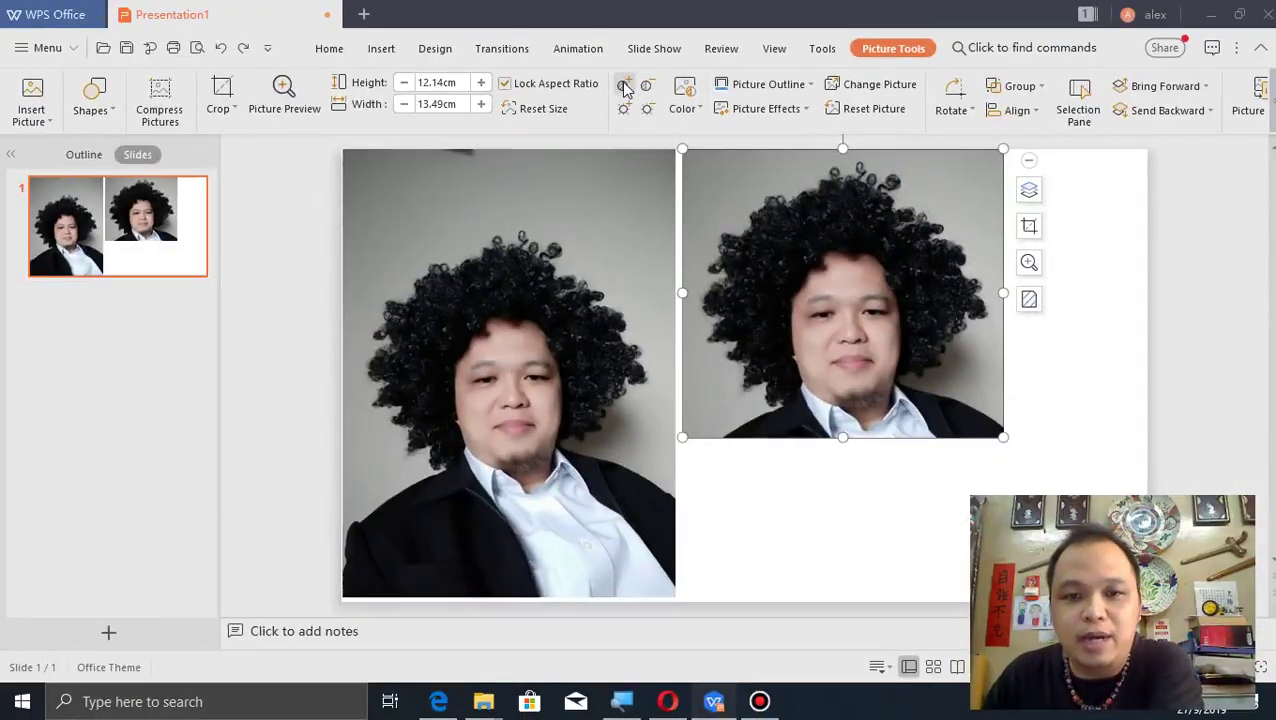
Raise the right portrait's contrast three steps, then lower it two steps.
click(624, 87)
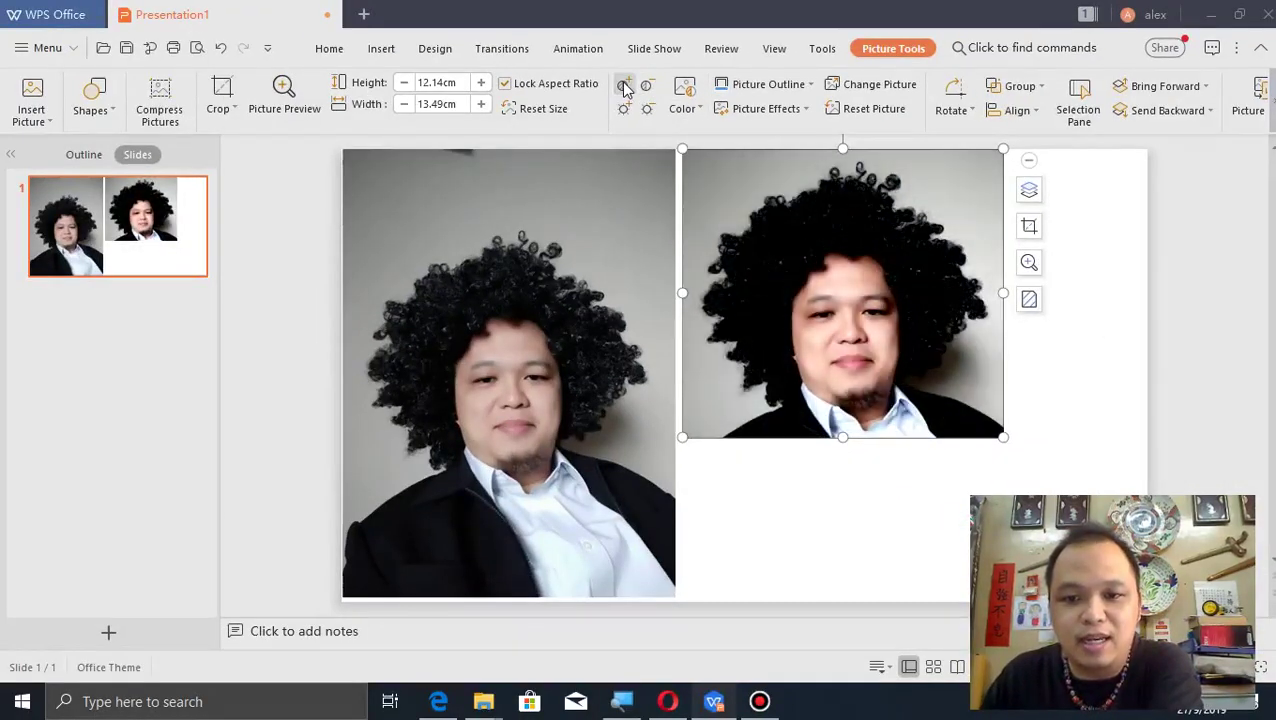
click(624, 87)
click(624, 87)
click(624, 87)
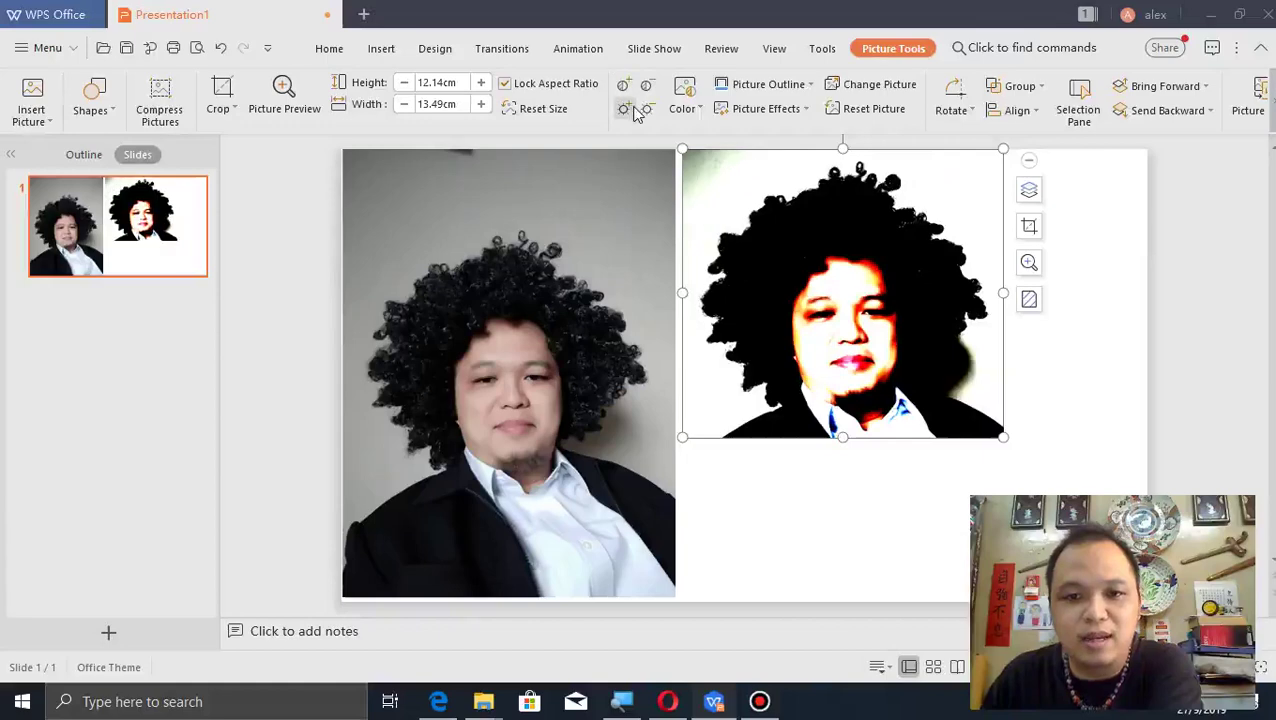
click(645, 88)
click(645, 88)
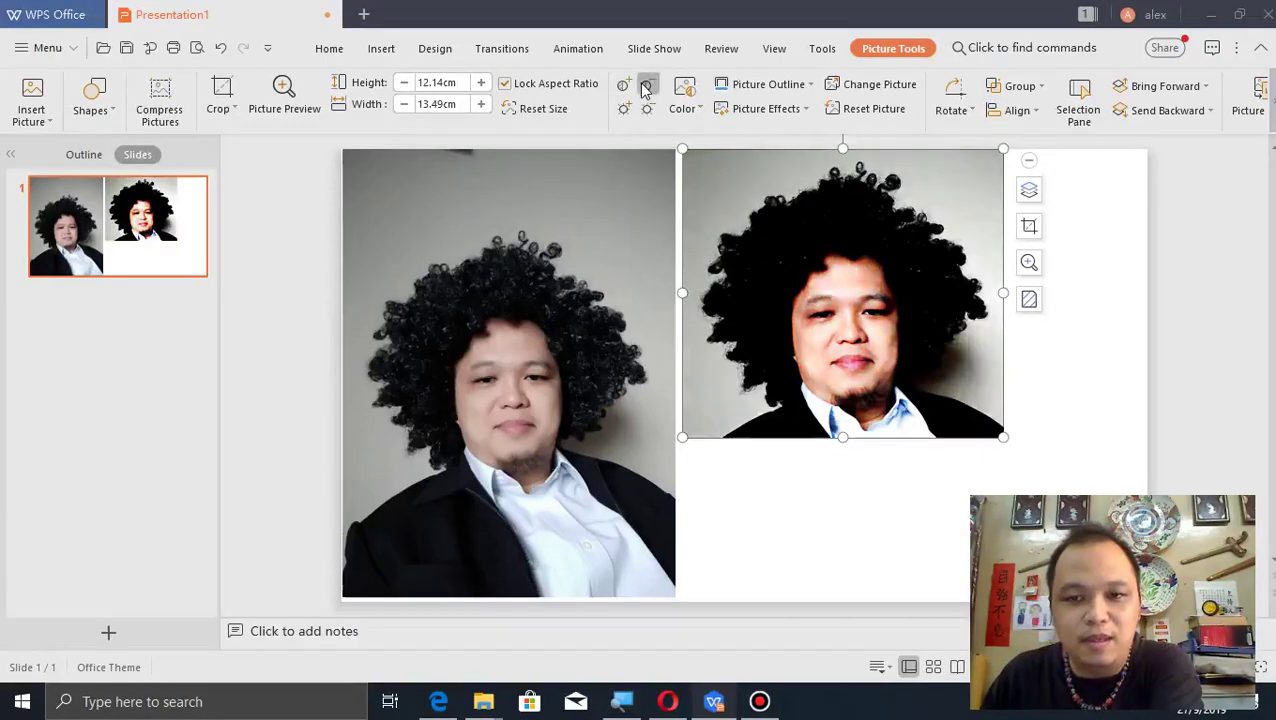
Brighten the portrait once, darken it twice, then Reset Picture to its original look.
click(623, 110)
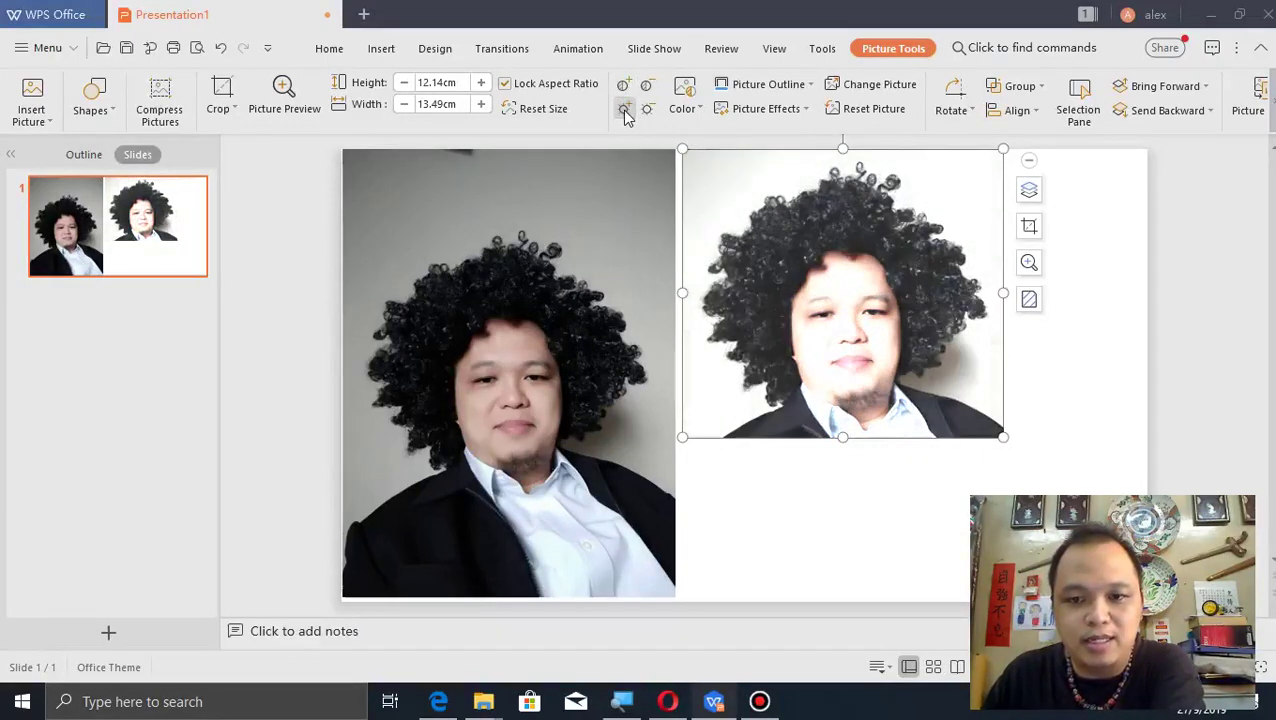
click(648, 110)
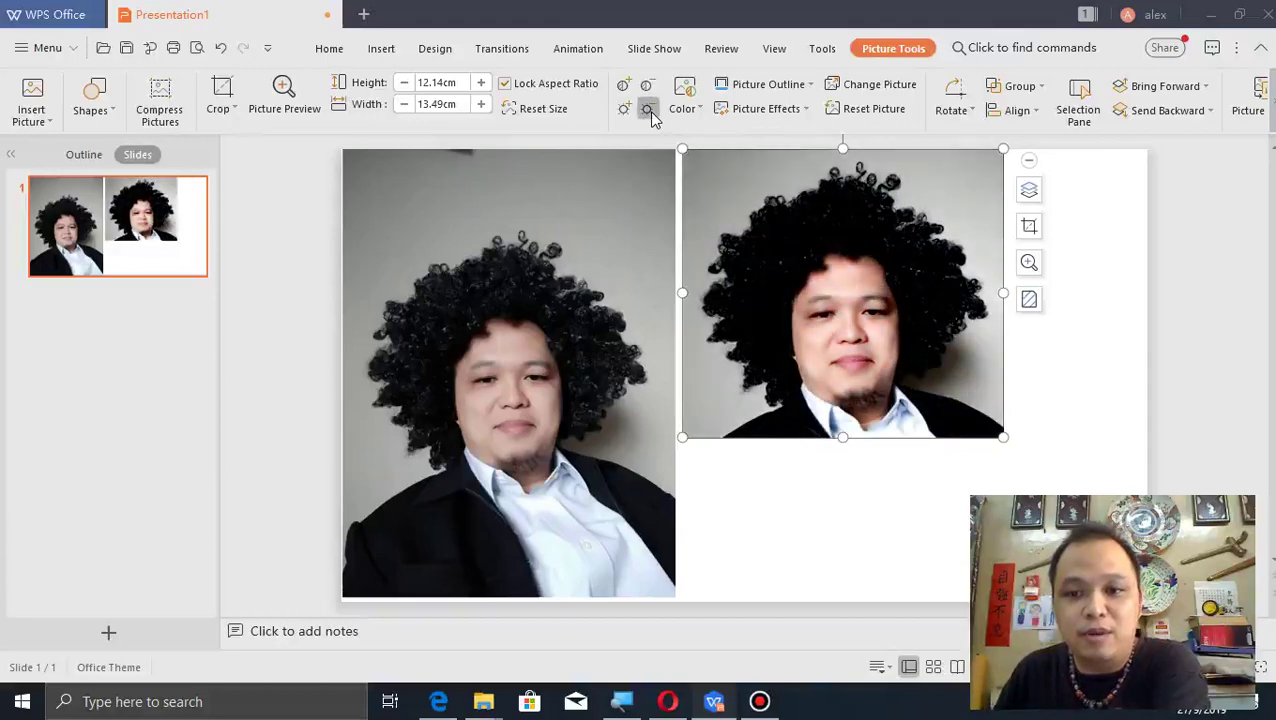
click(648, 110)
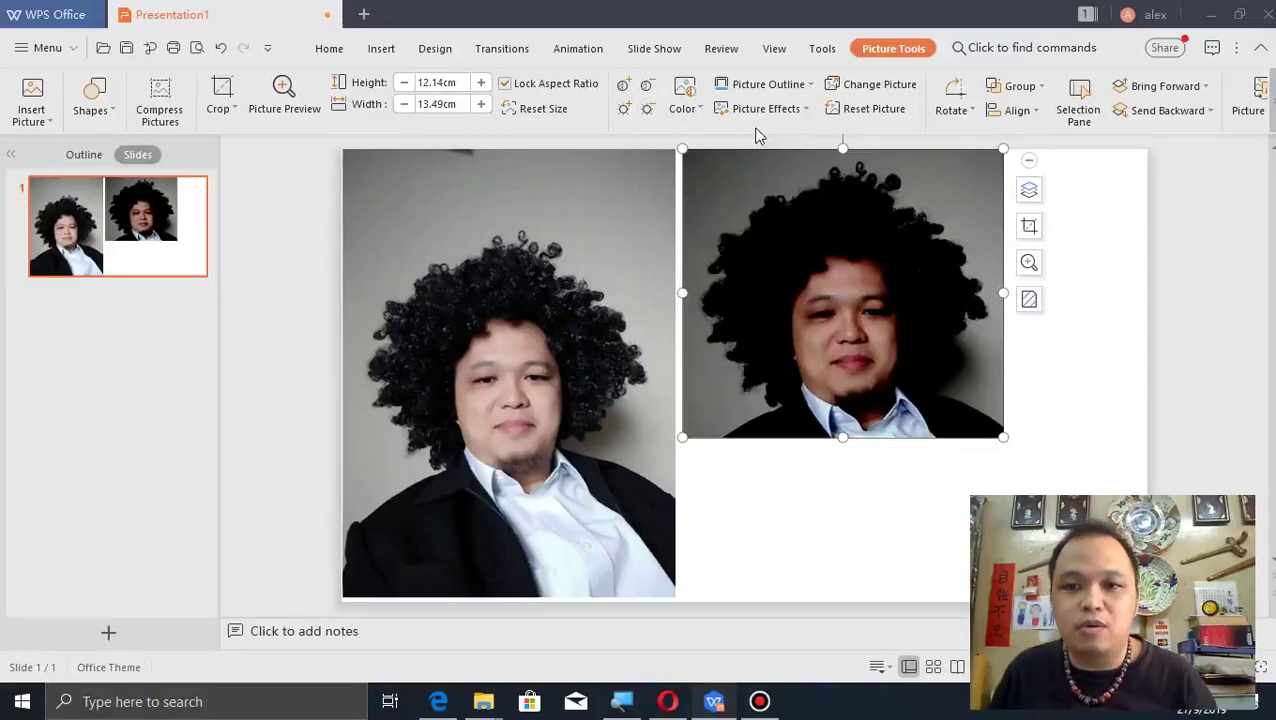
click(860, 116)
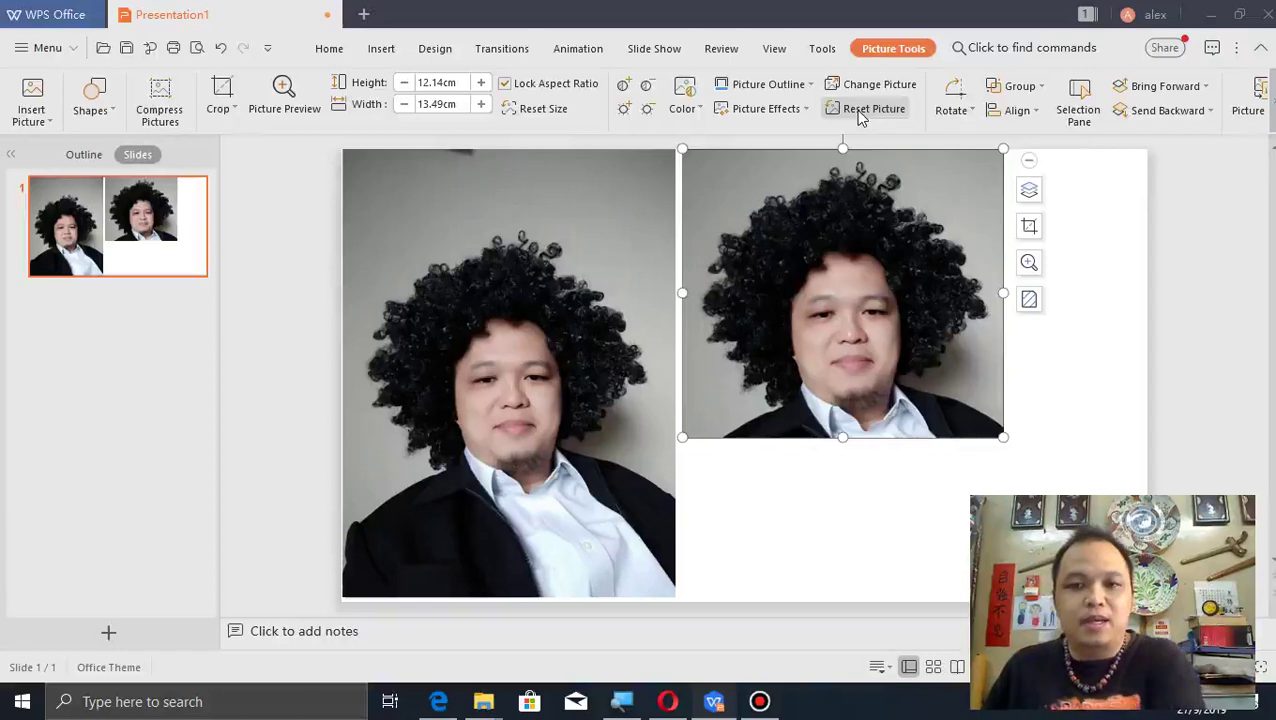
Cycle the right portrait through Grayscale, Black and White and Washout, then back to Automatic.
click(688, 116)
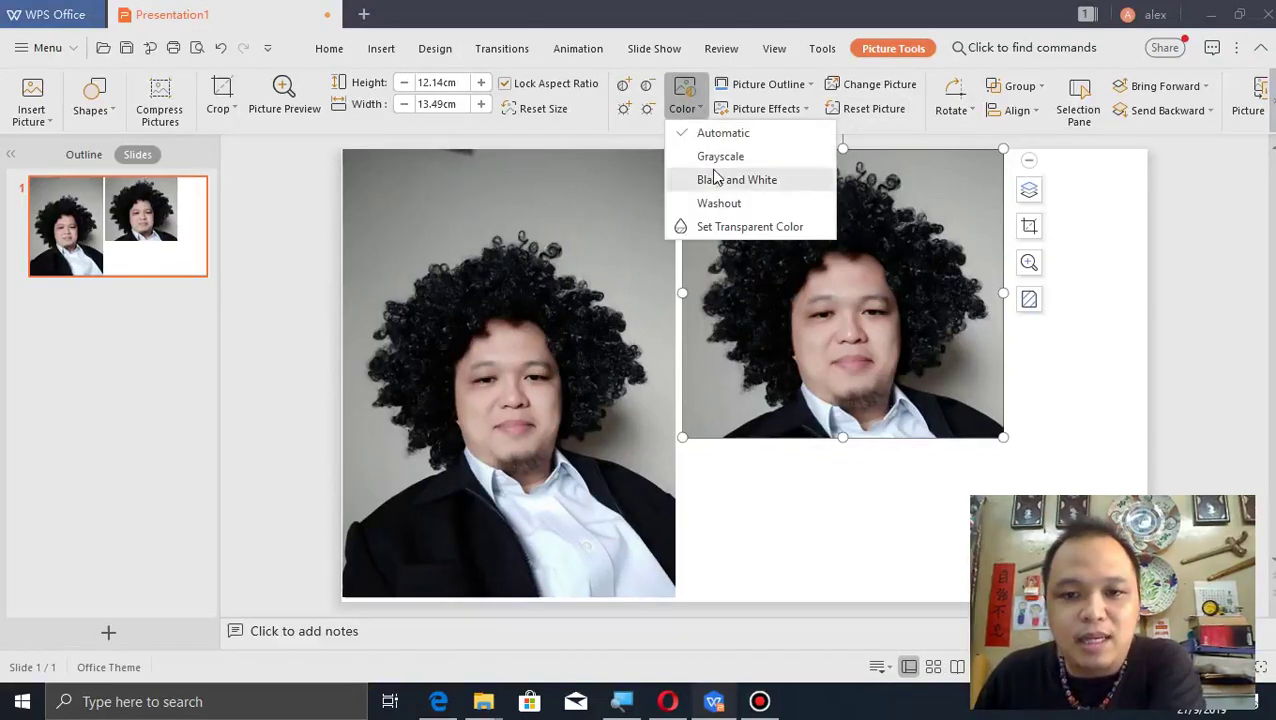
click(721, 157)
click(706, 114)
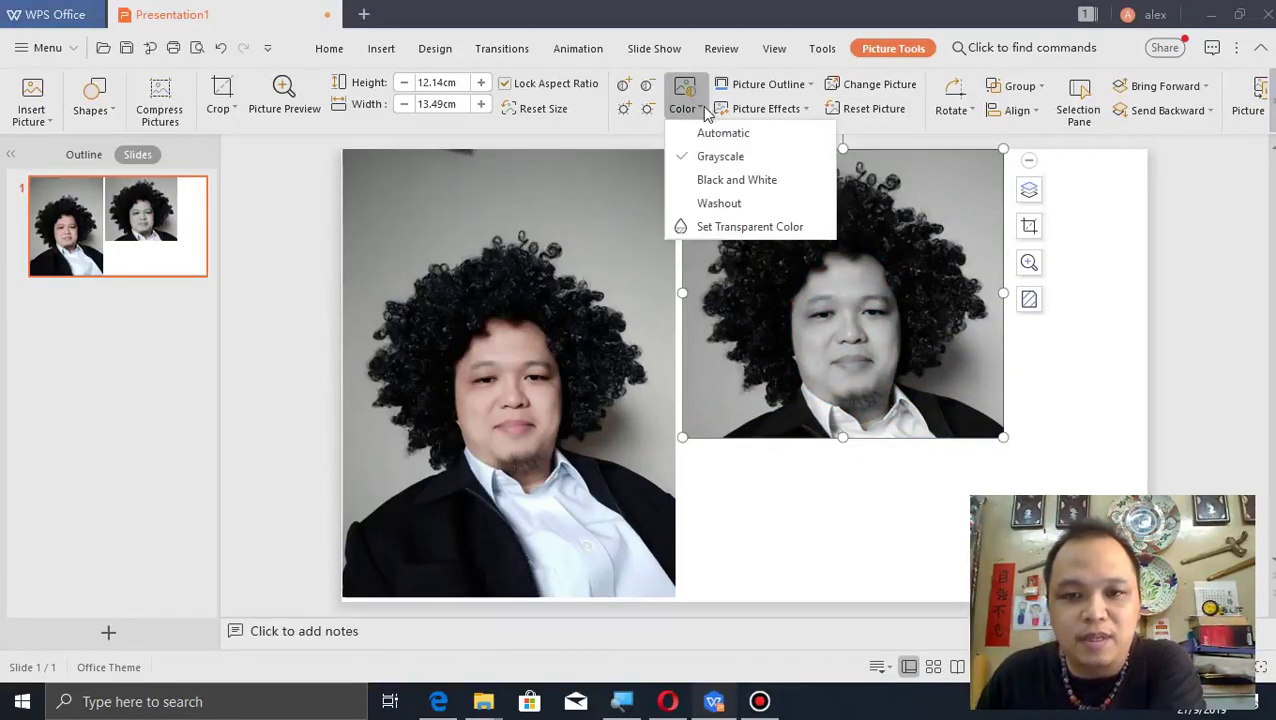
click(712, 179)
click(688, 112)
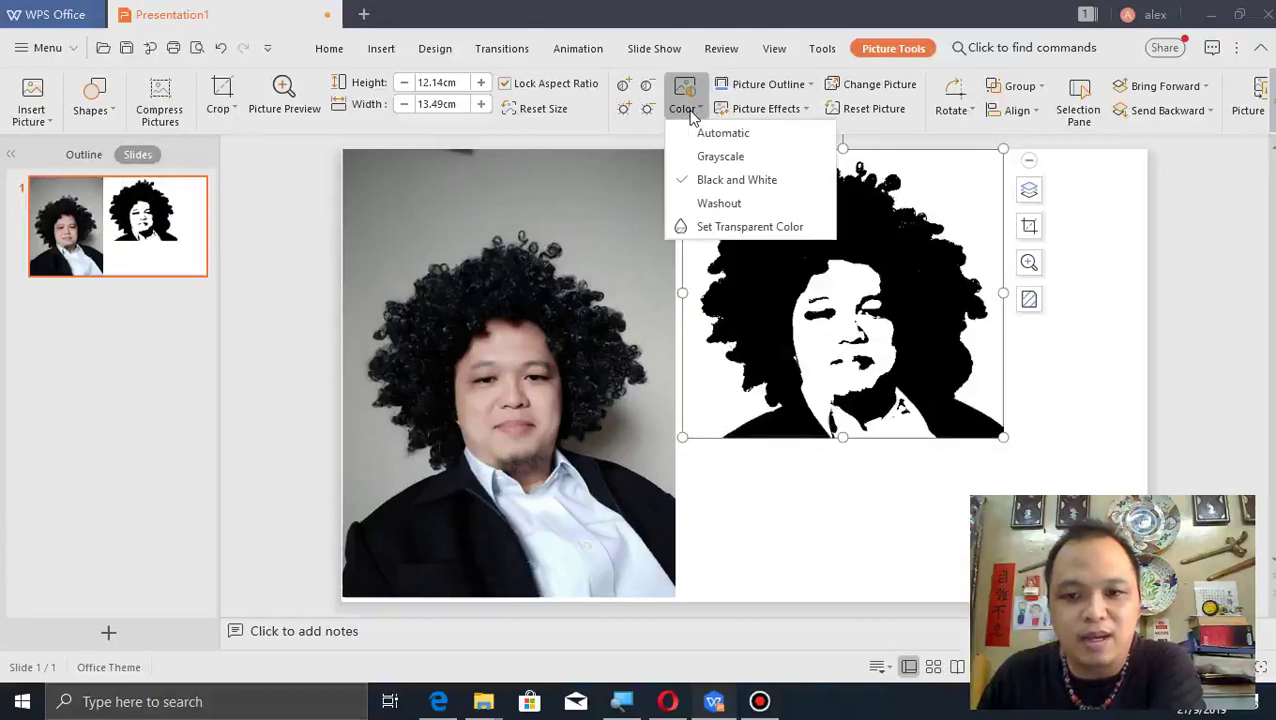
click(720, 203)
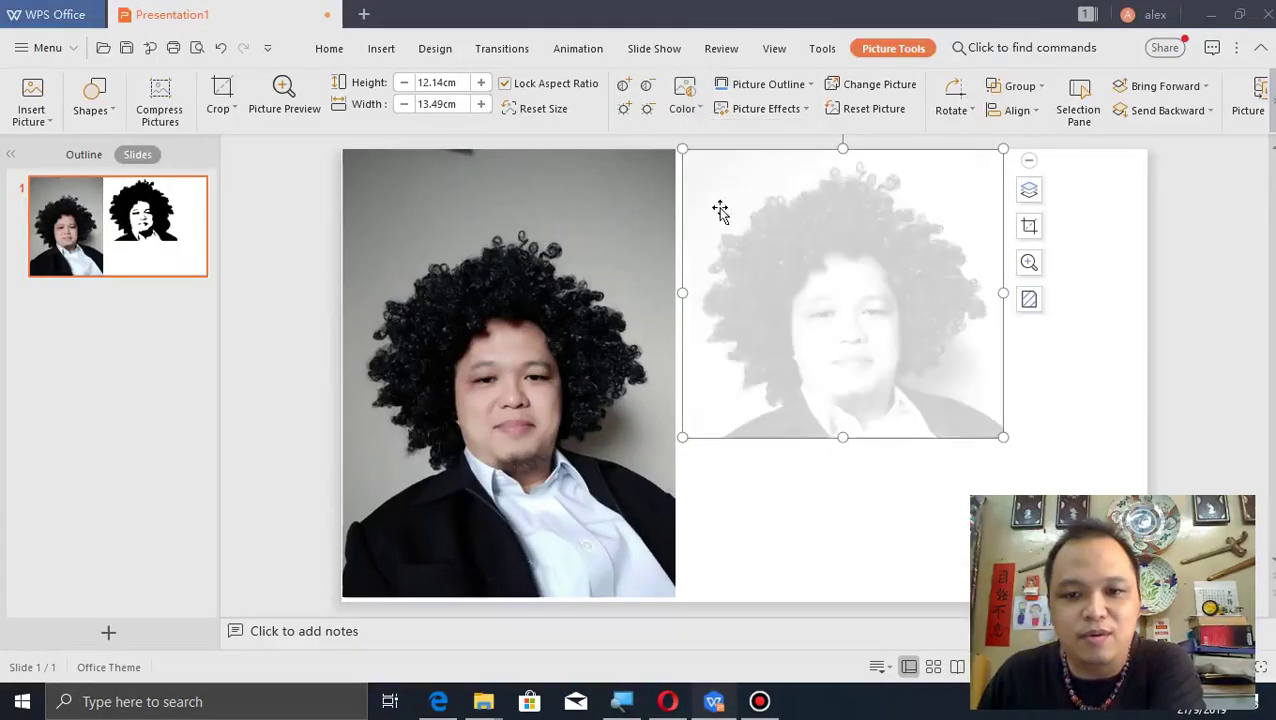
click(694, 114)
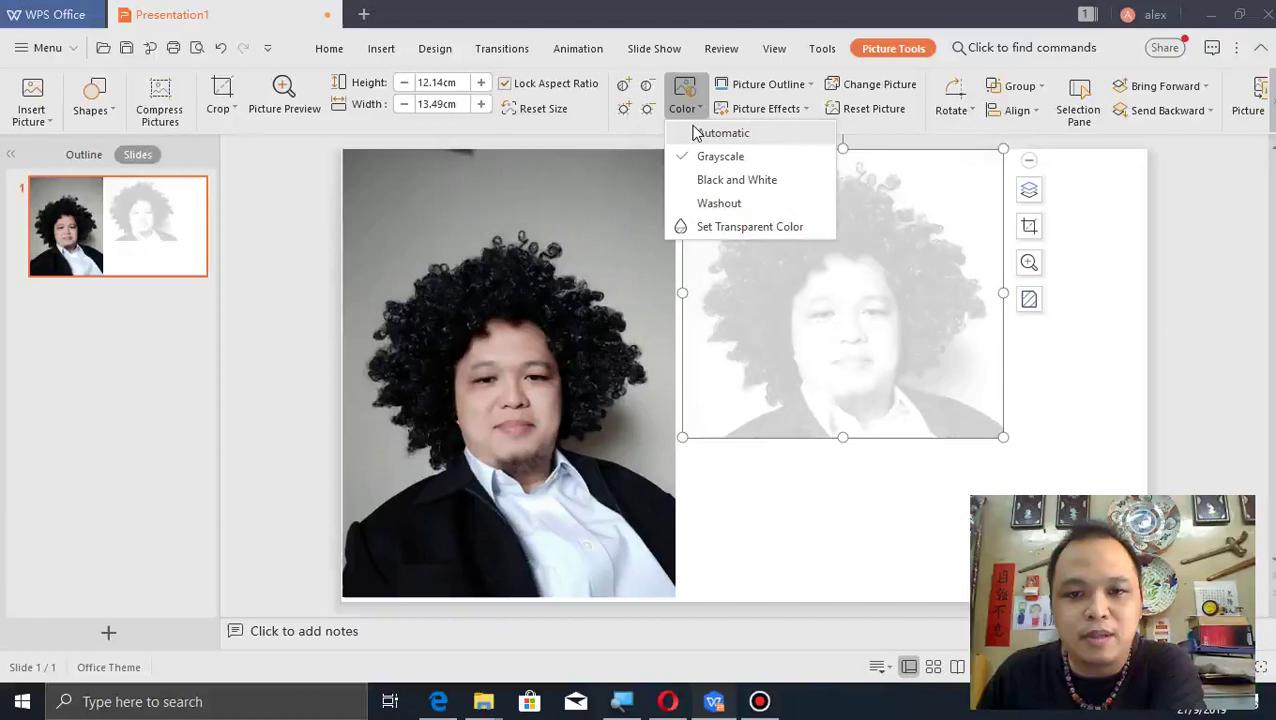
click(697, 133)
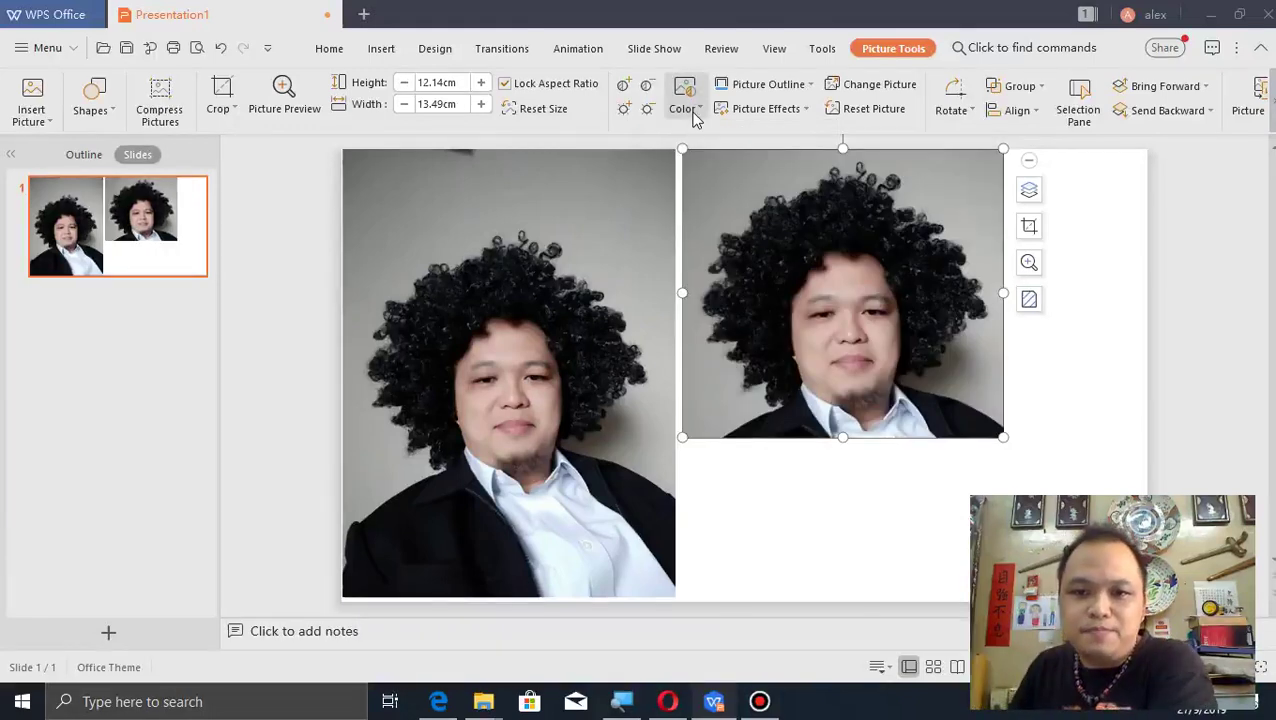
Apply Set Transparent Color to the left portrait's black hair, turning hair and jacket white.
click(697, 114)
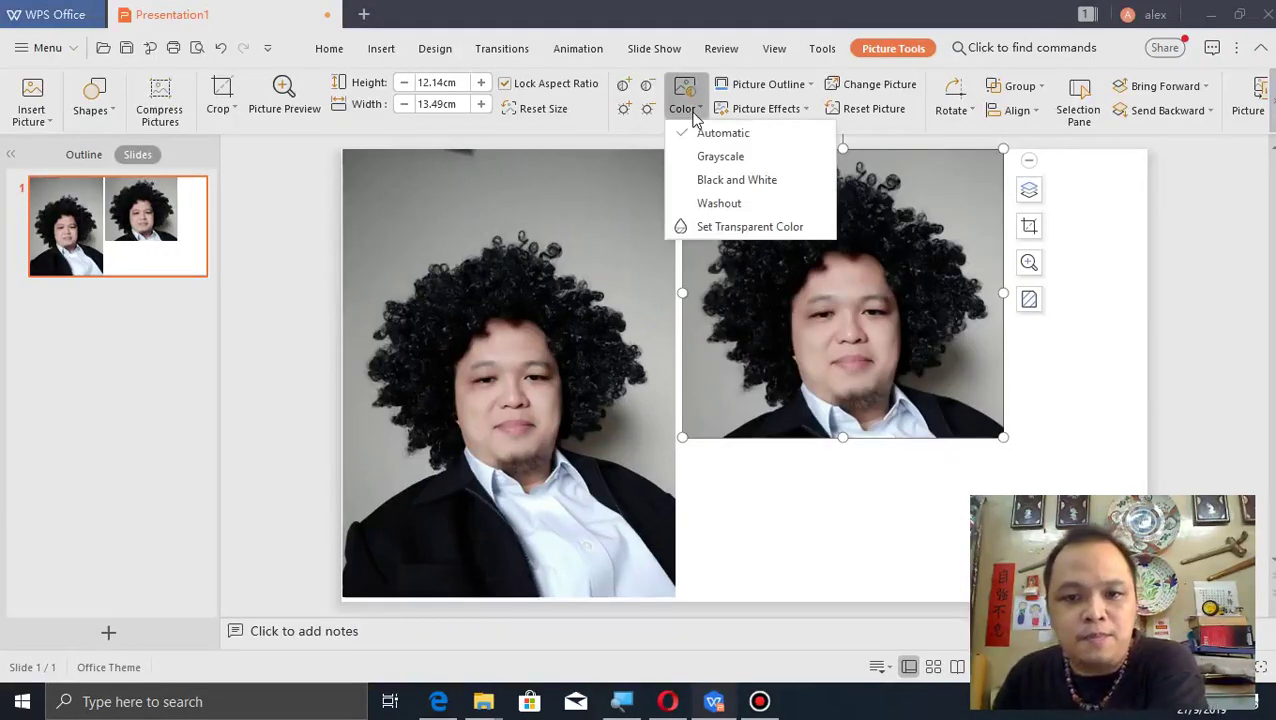
click(731, 228)
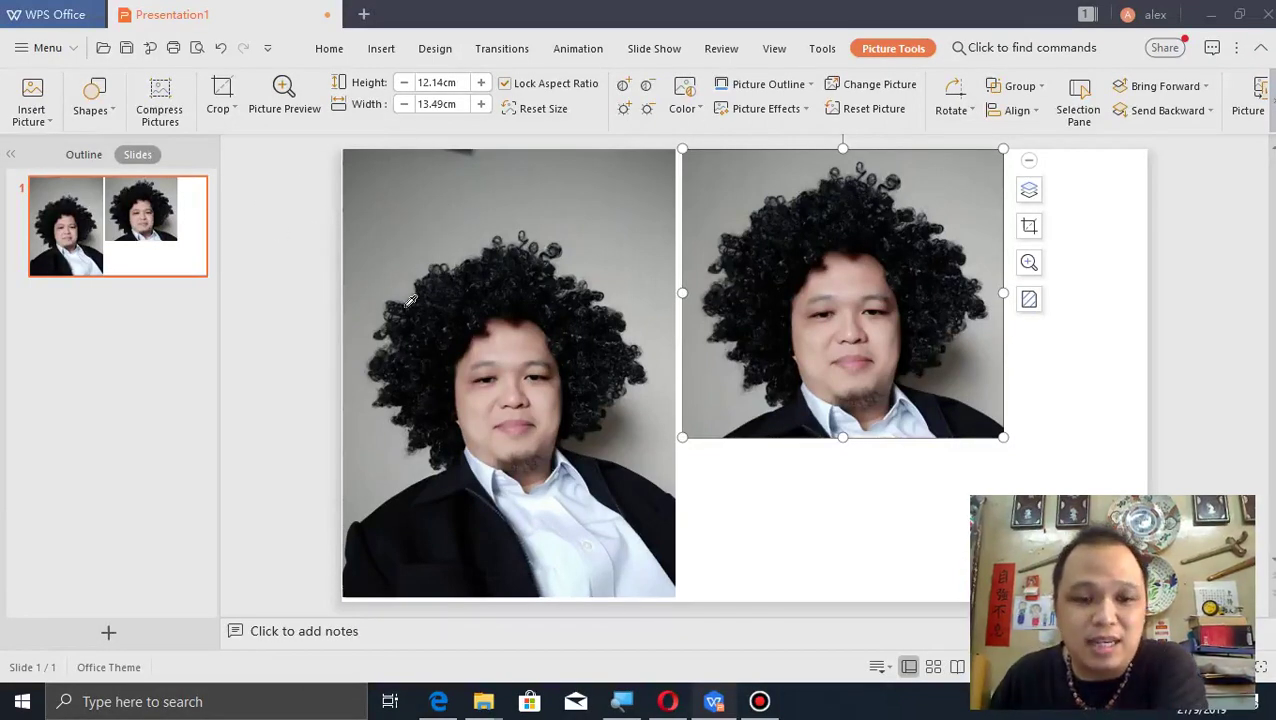
click(391, 498)
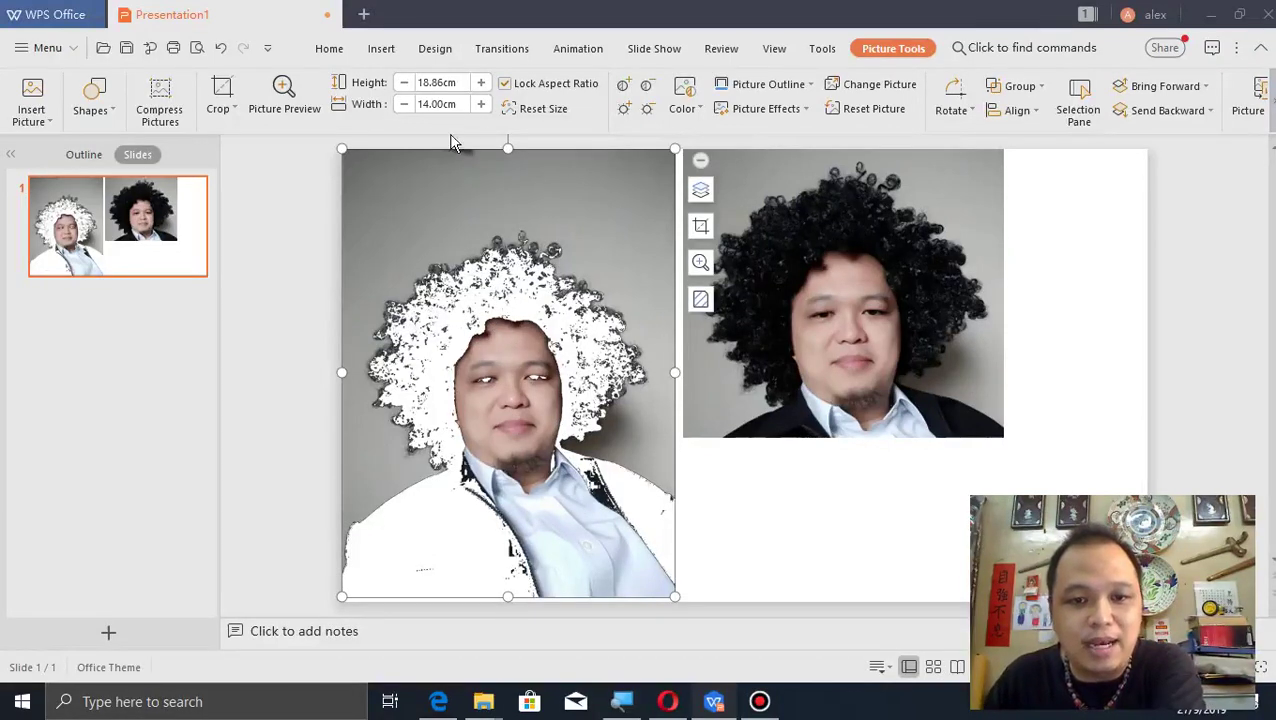
drag(580, 198, 931, 254)
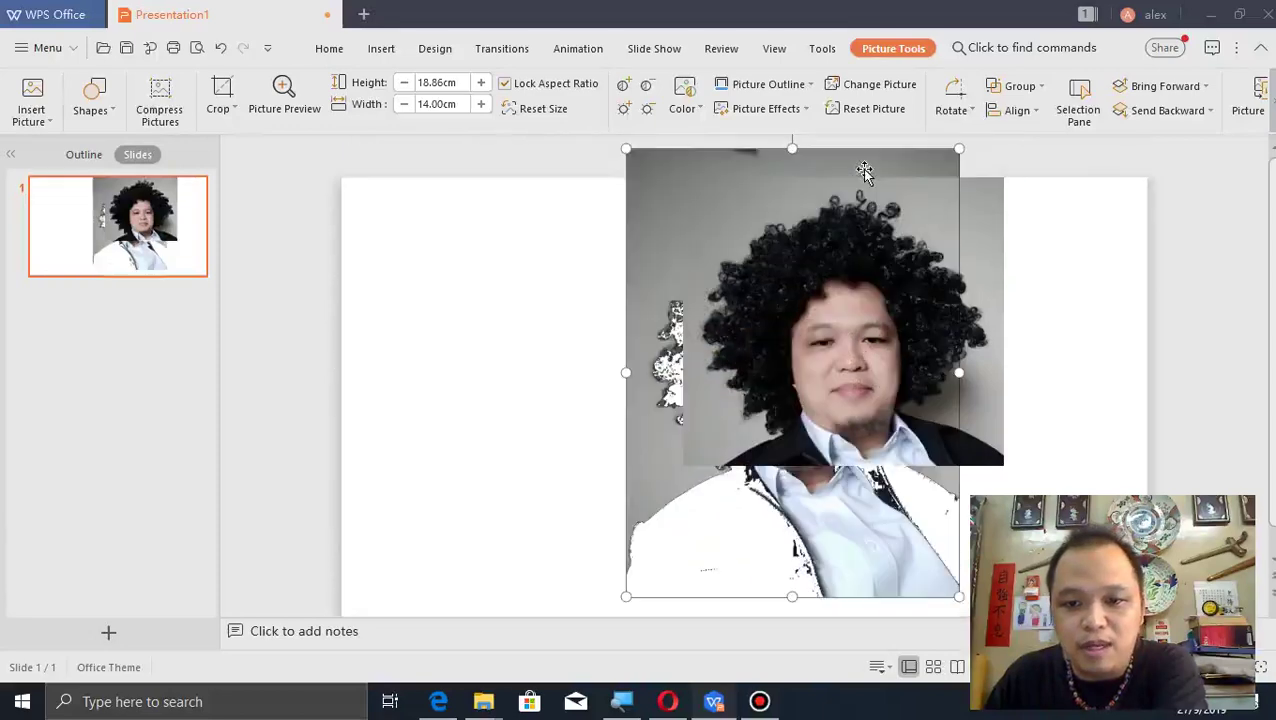
click(996, 350)
right_click(1008, 370)
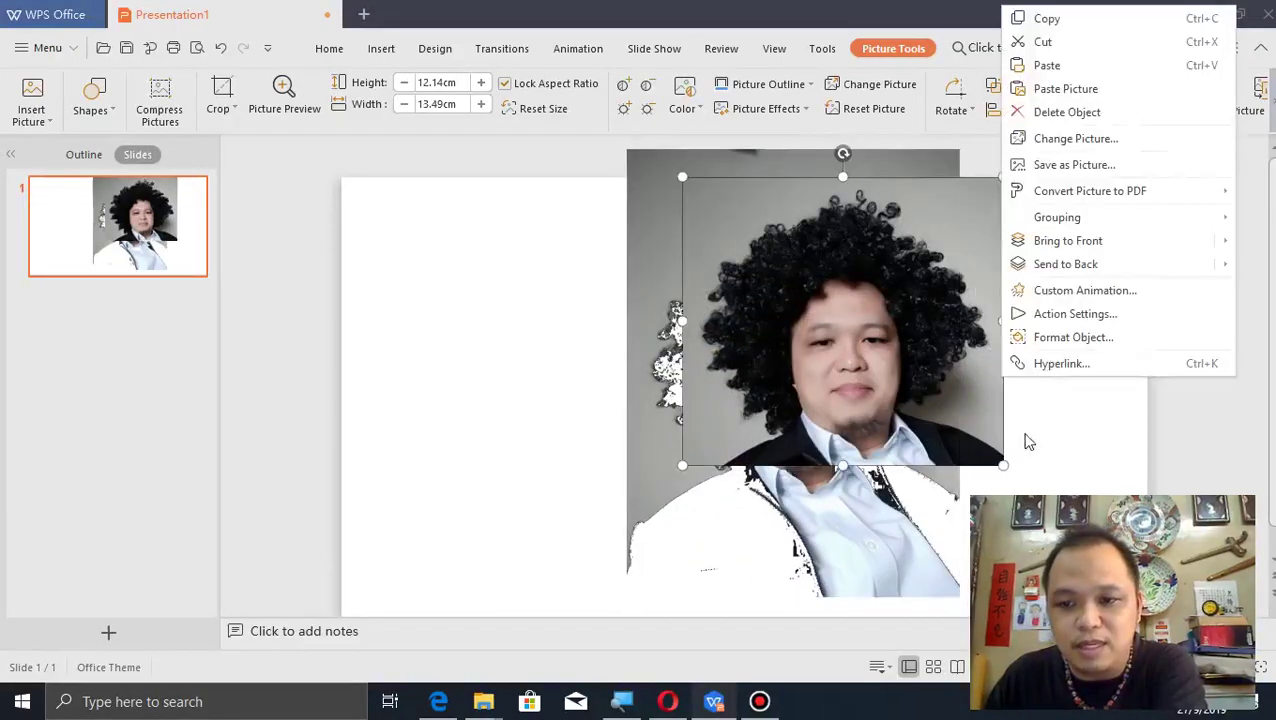
mouse_move(1065, 264)
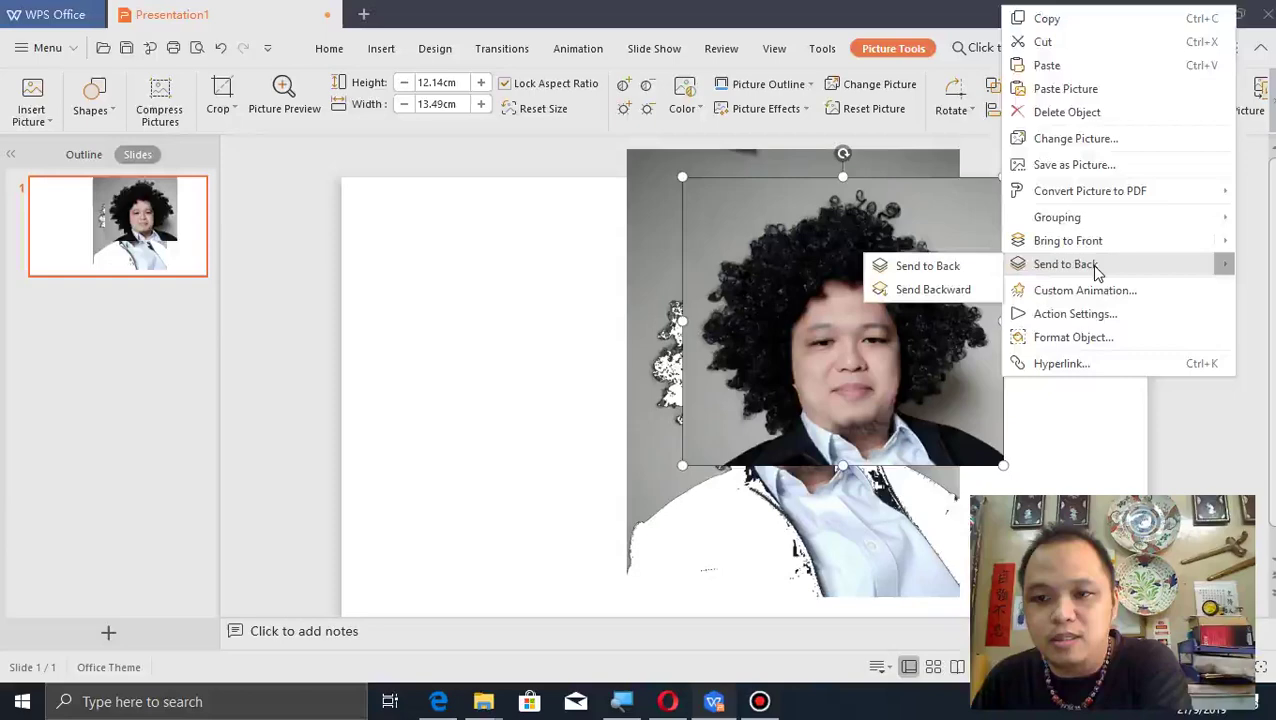
click(925, 289)
mouse_move(776, 326)
mouse_down()
mouse_move(815, 300)
mouse_move(760, 308)
mouse_up()
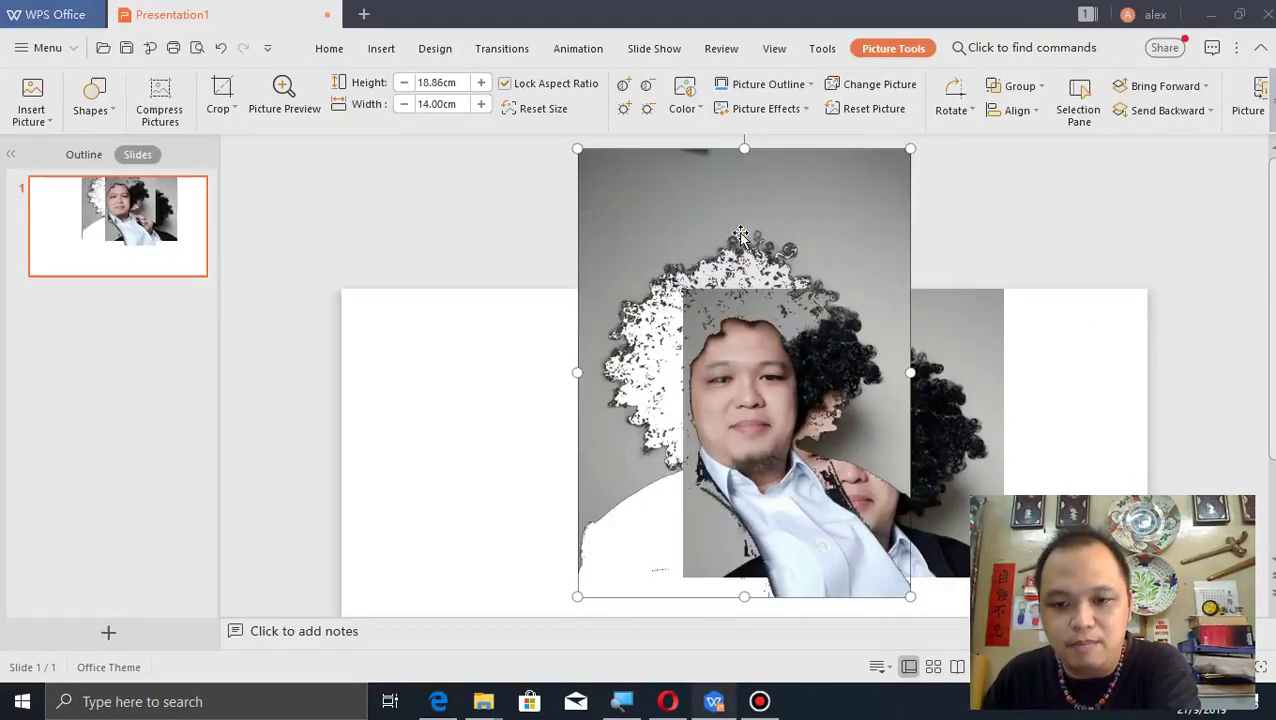
drag(724, 403, 401, 504)
Reselect the left portrait and Reset Picture to bring back its black hair and jacket.
click(811, 520)
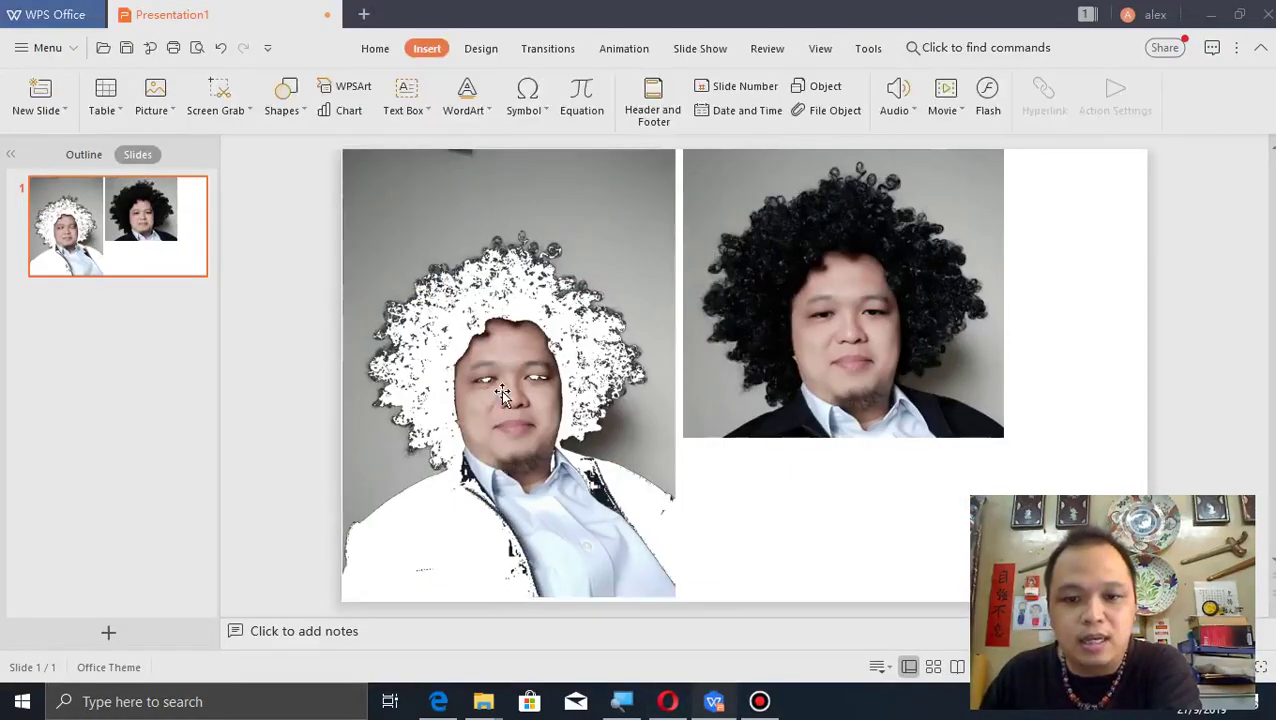
click(537, 218)
click(684, 106)
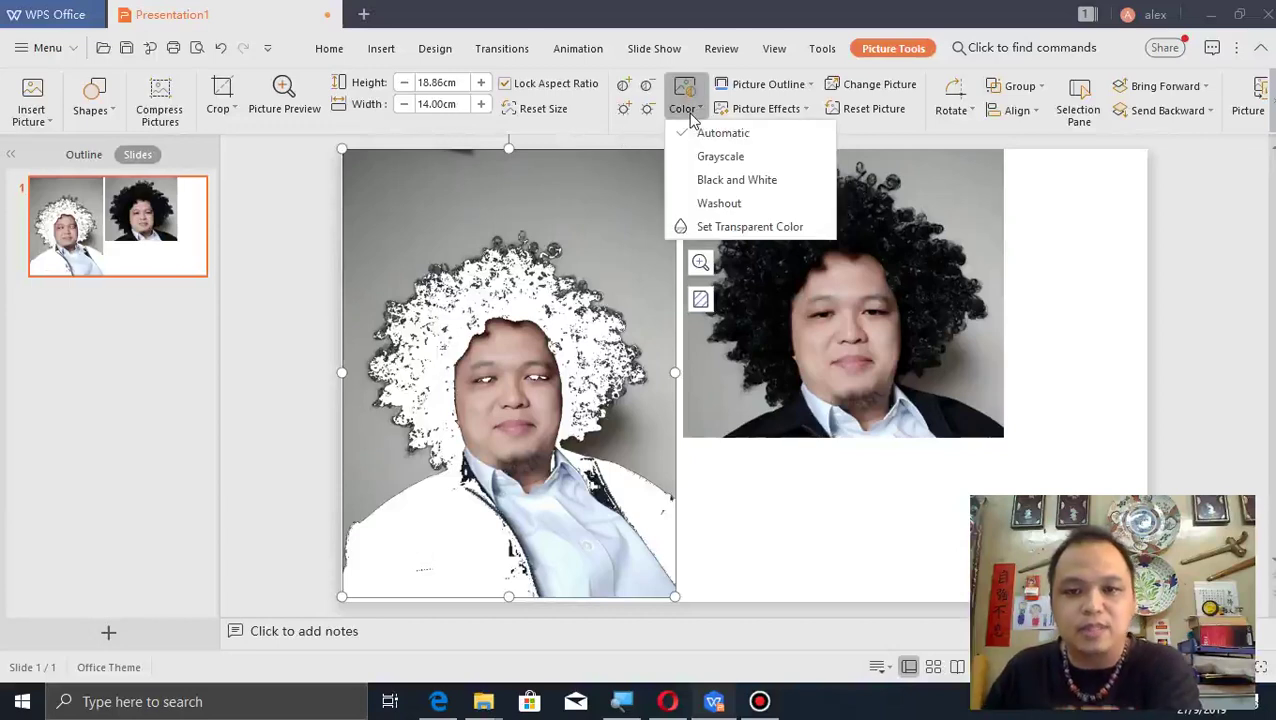
click(689, 117)
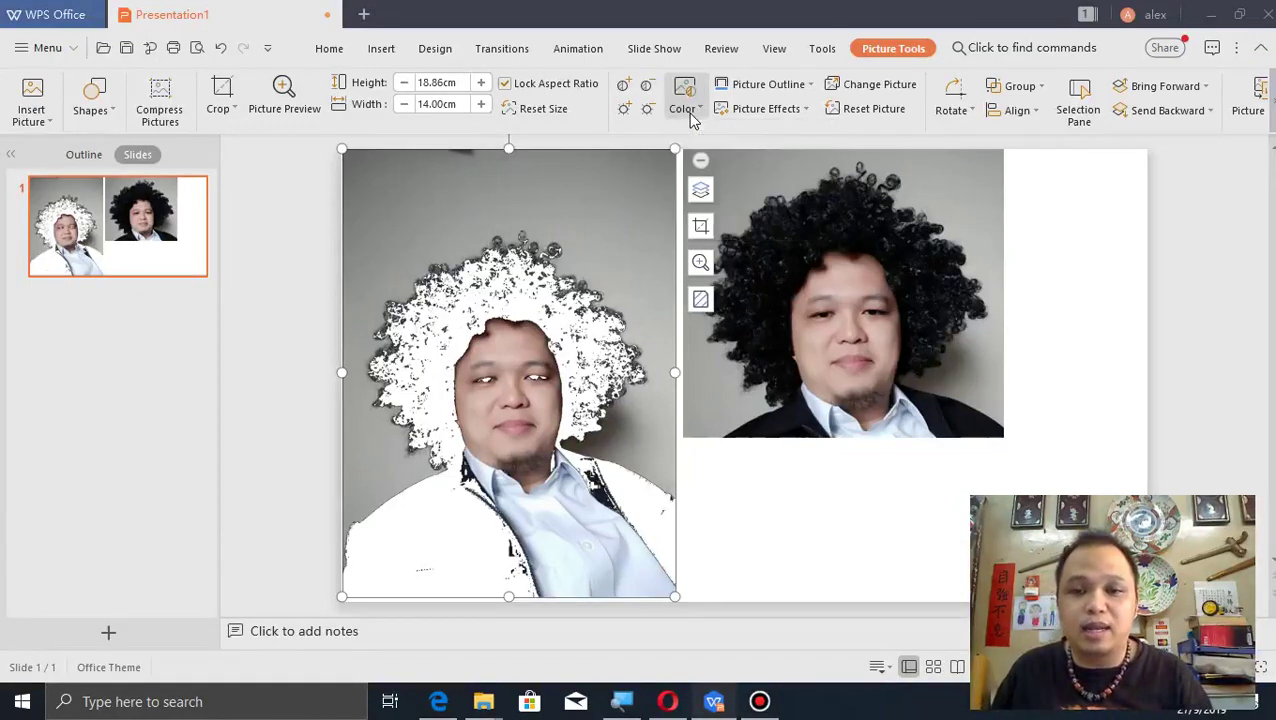
click(855, 112)
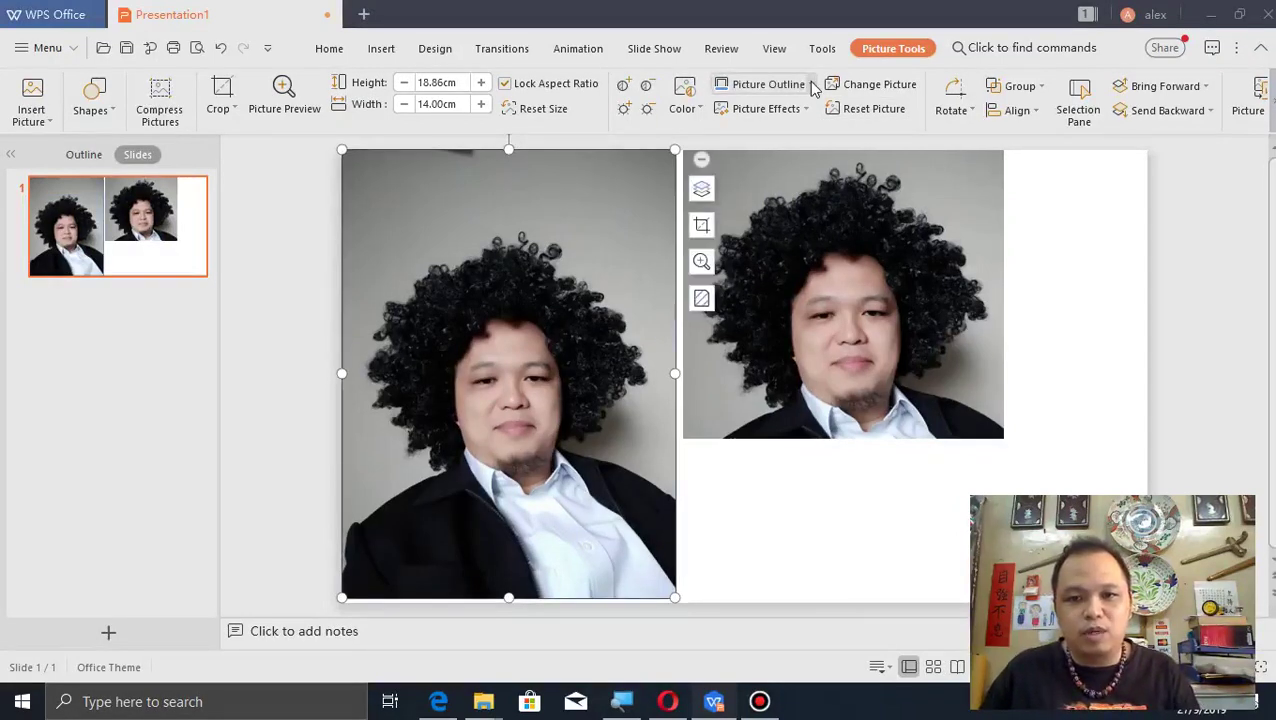
Select the right portrait and nudge it slightly lower on the slide.
click(812, 85)
click(812, 85)
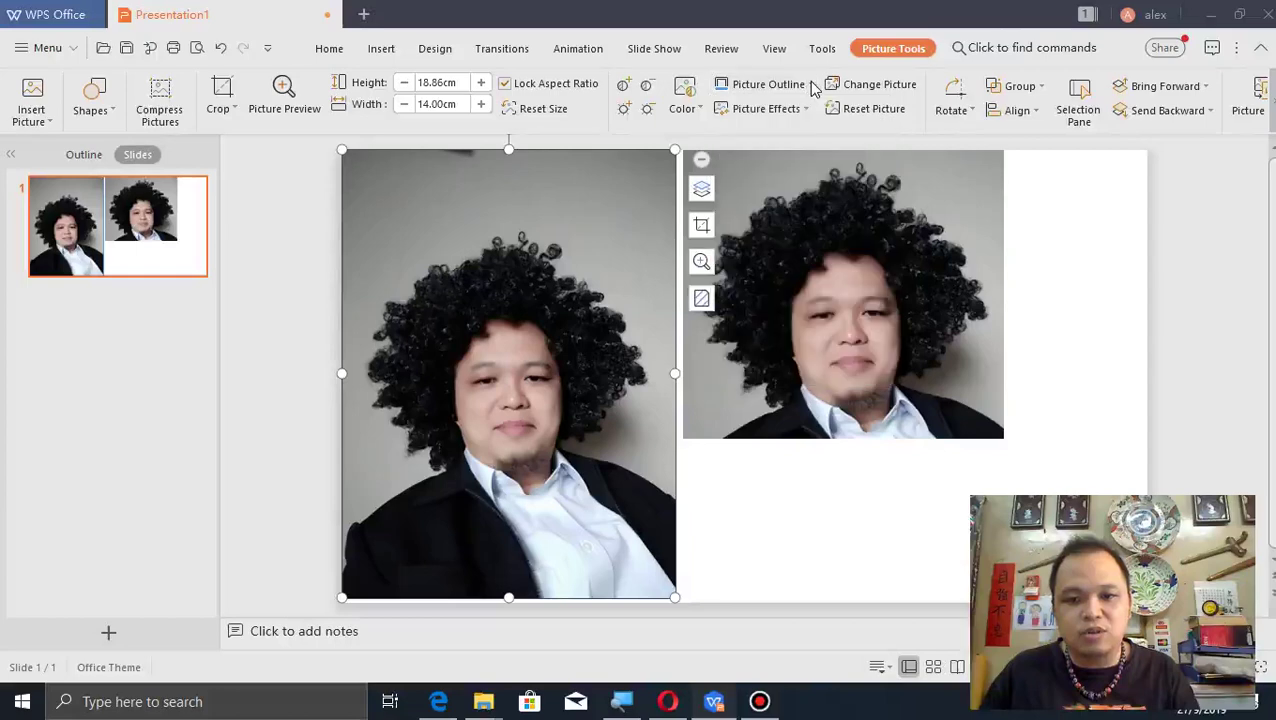
click(783, 378)
click(743, 470)
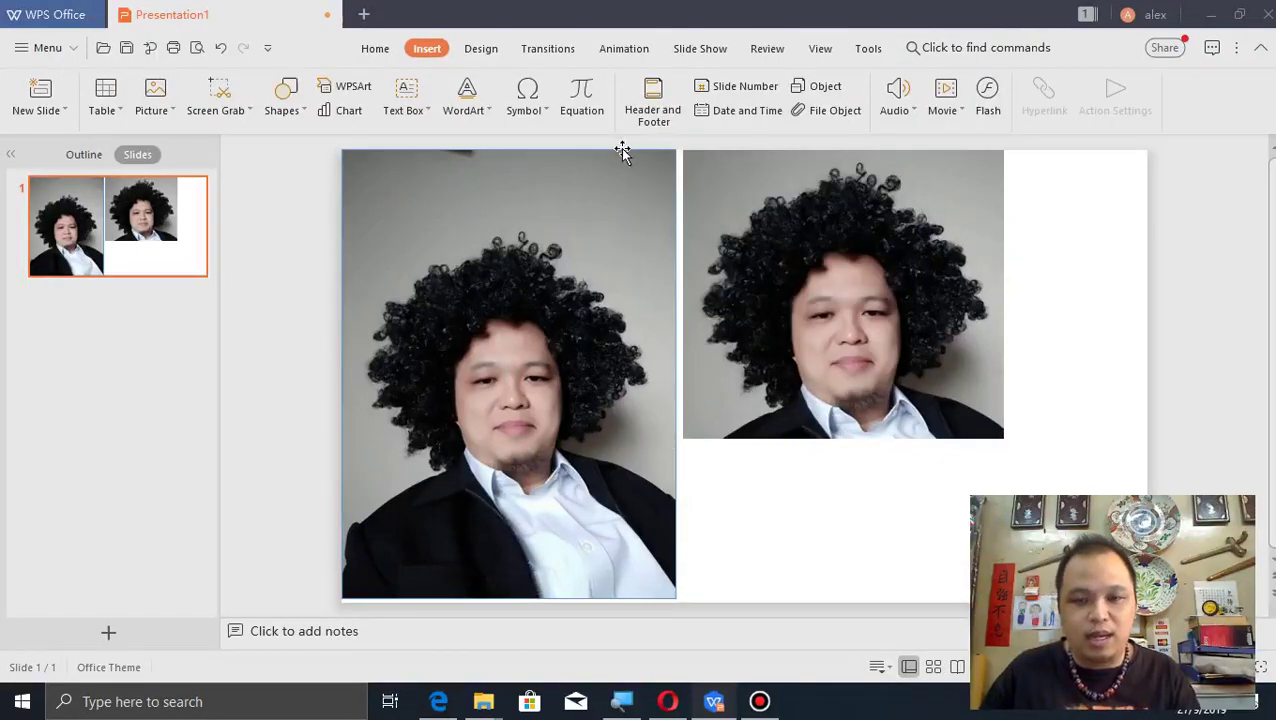
click(748, 214)
drag(760, 214, 764, 254)
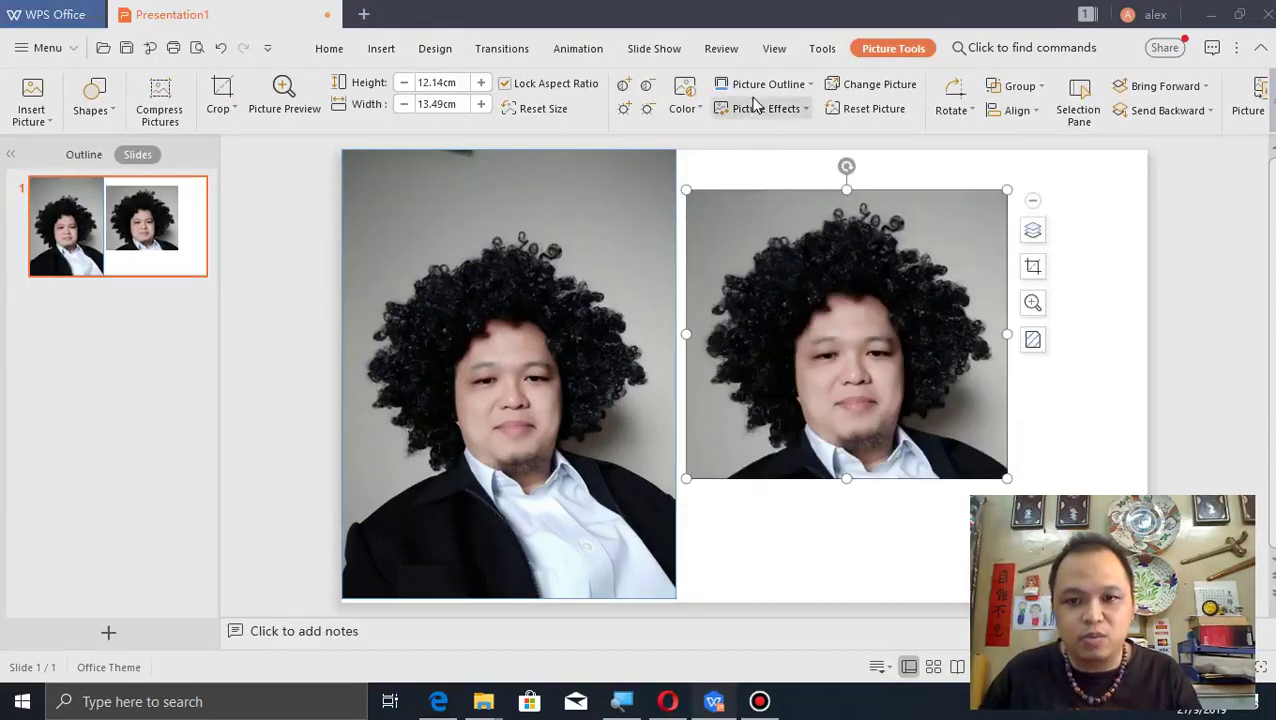
Outline the right portrait in red with a heavy line weight, then deselect to preview.
click(810, 86)
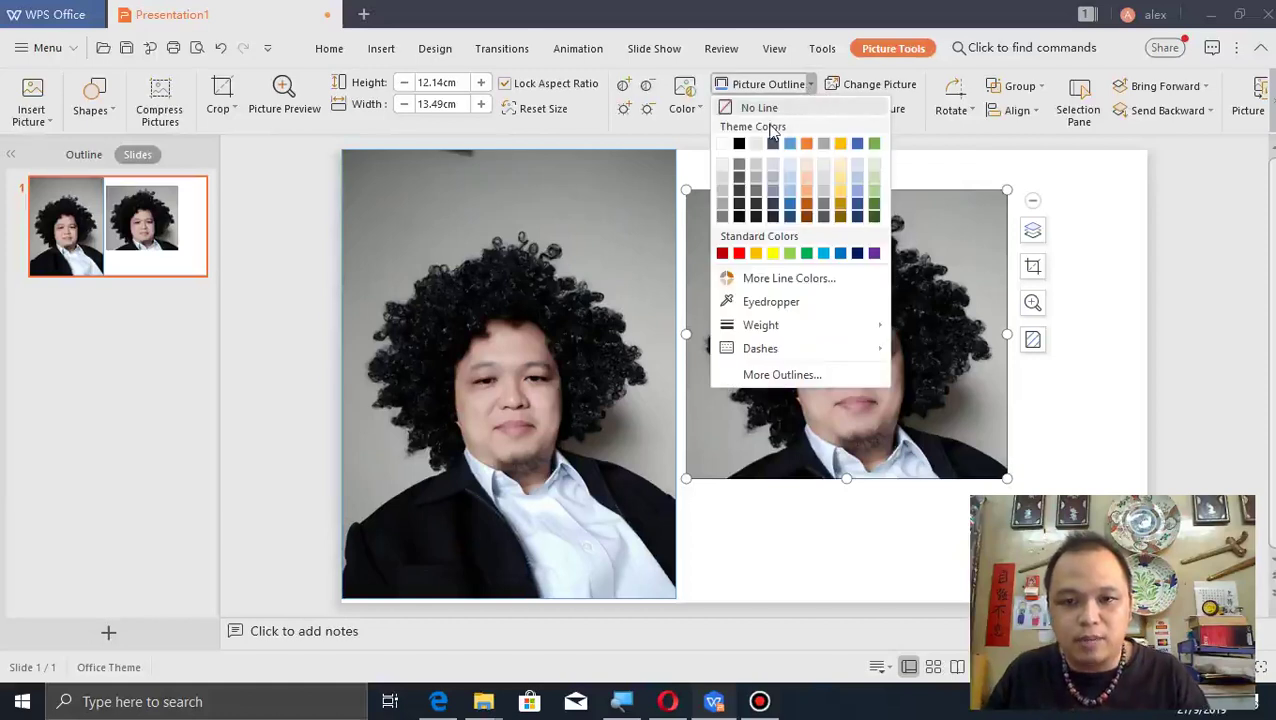
click(738, 255)
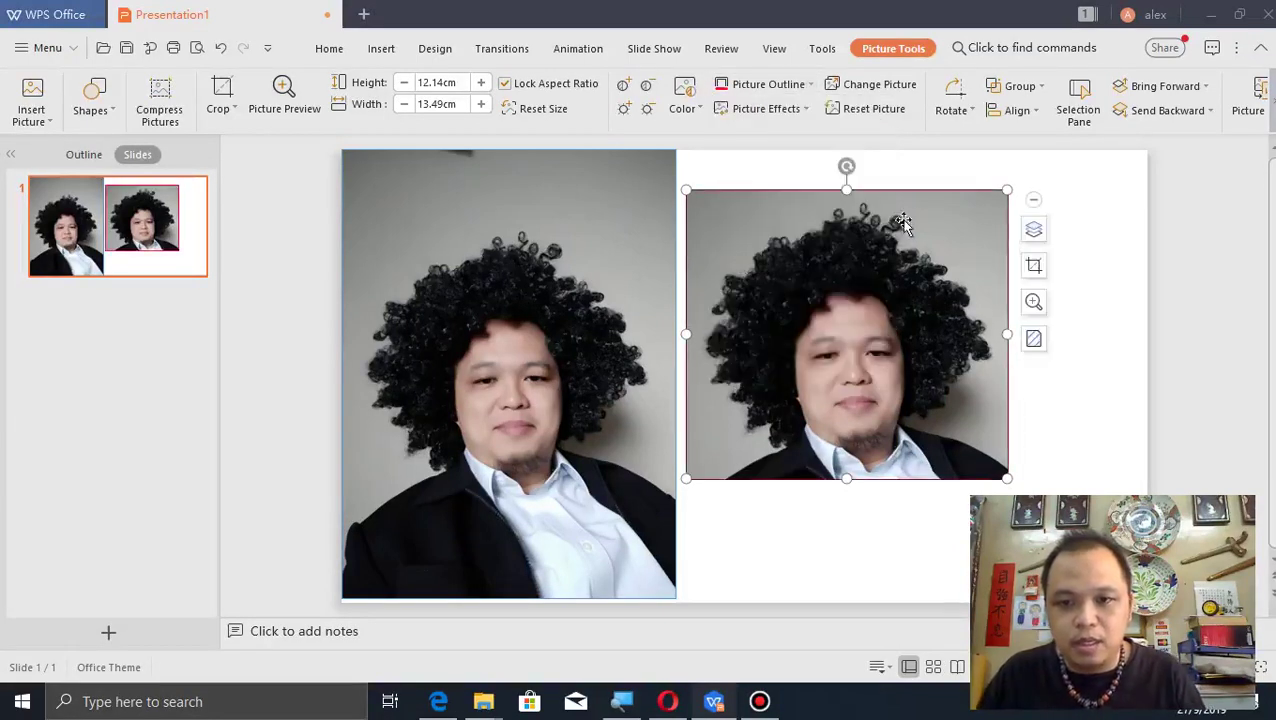
click(806, 85)
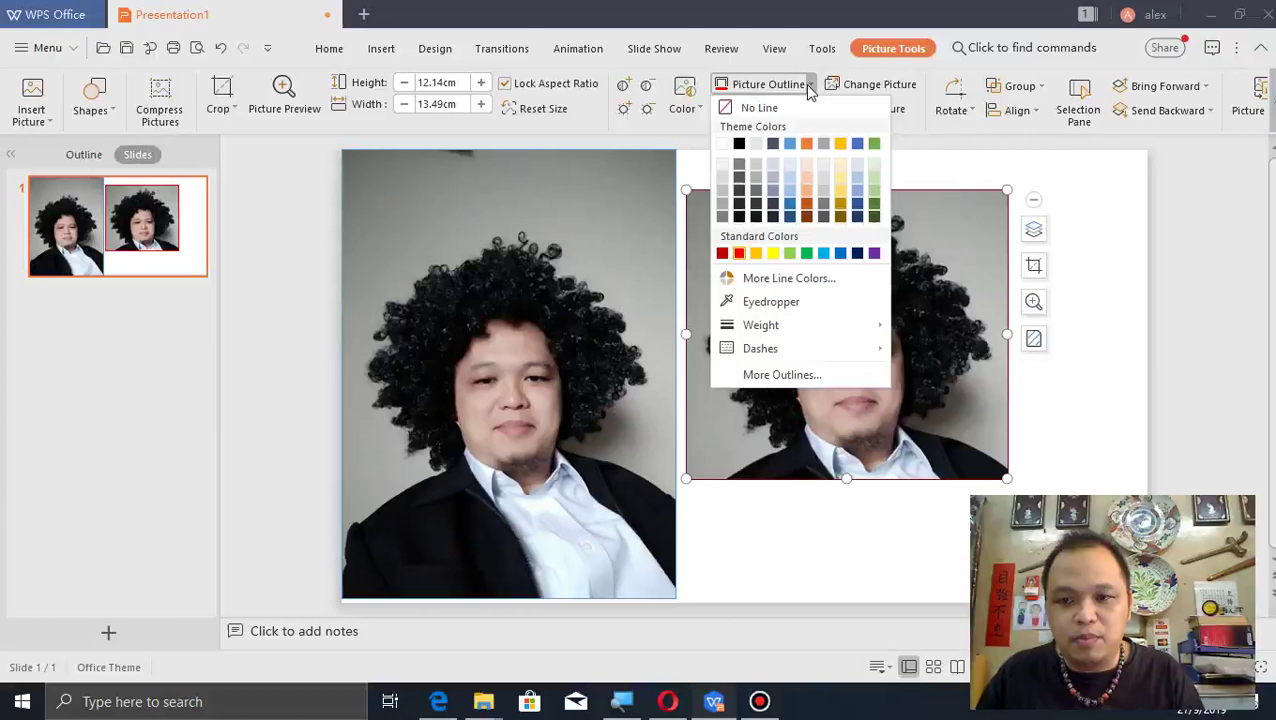
mouse_move(761, 325)
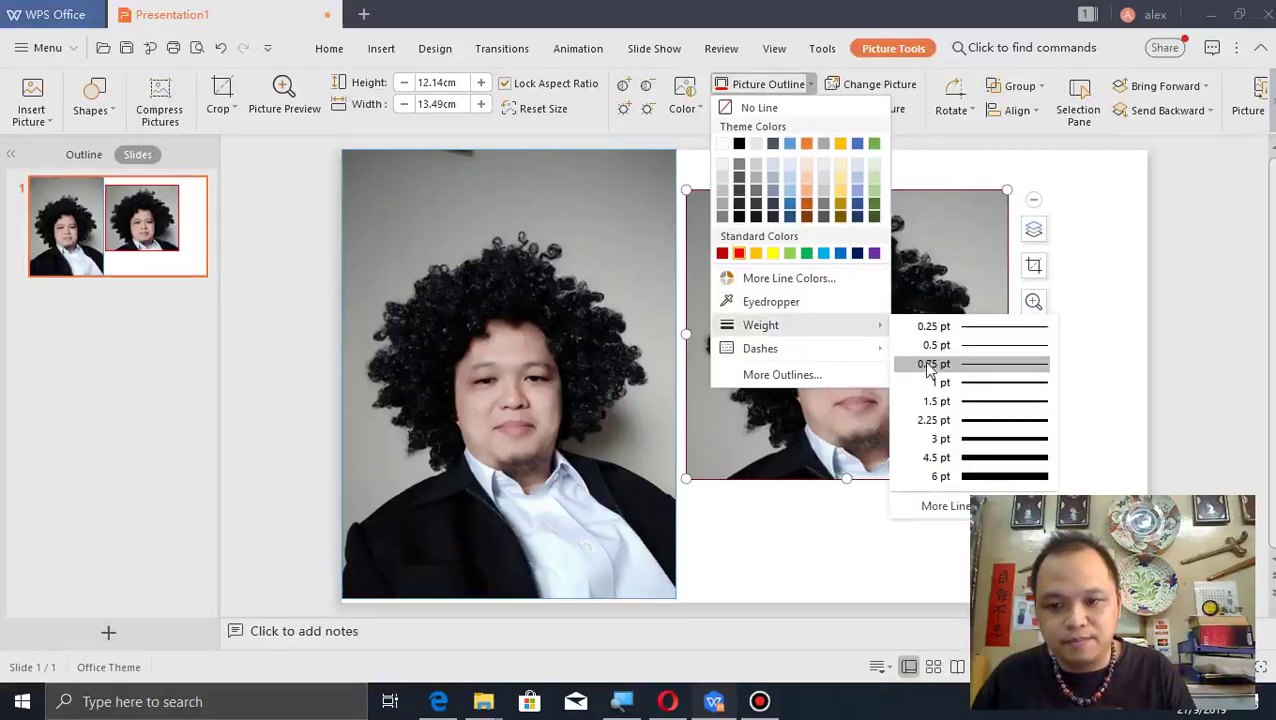
click(960, 476)
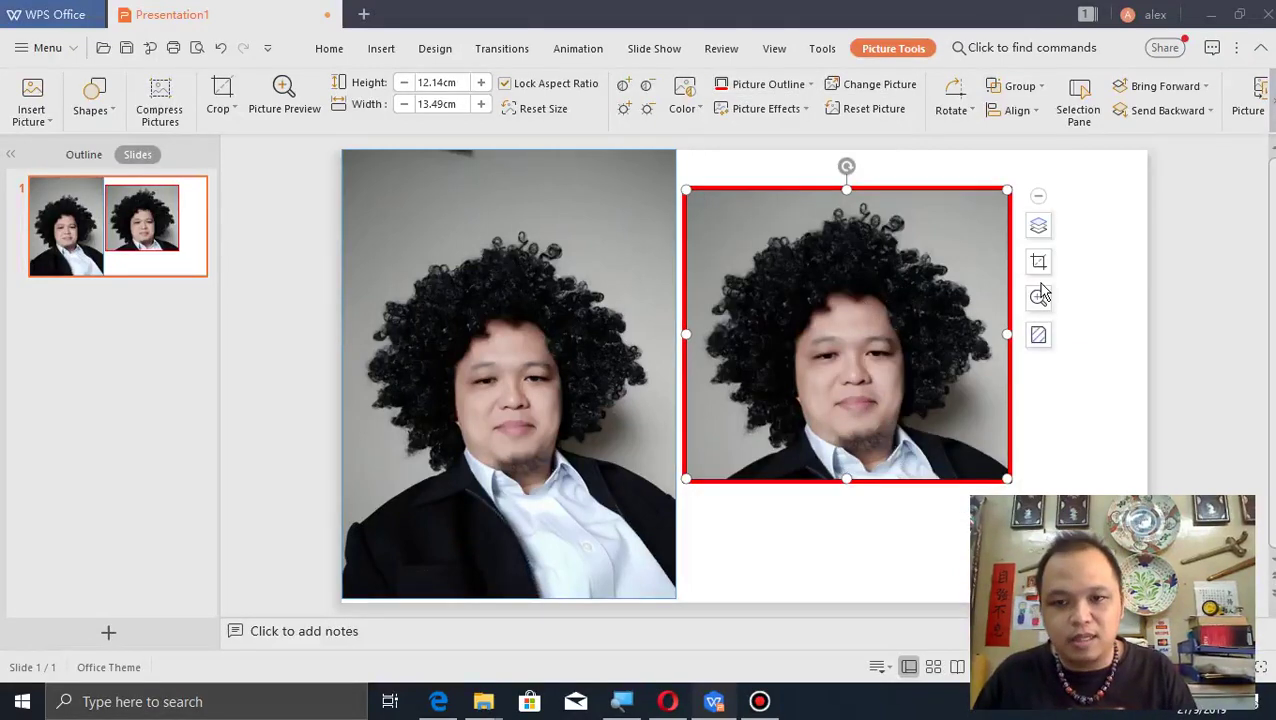
click(822, 178)
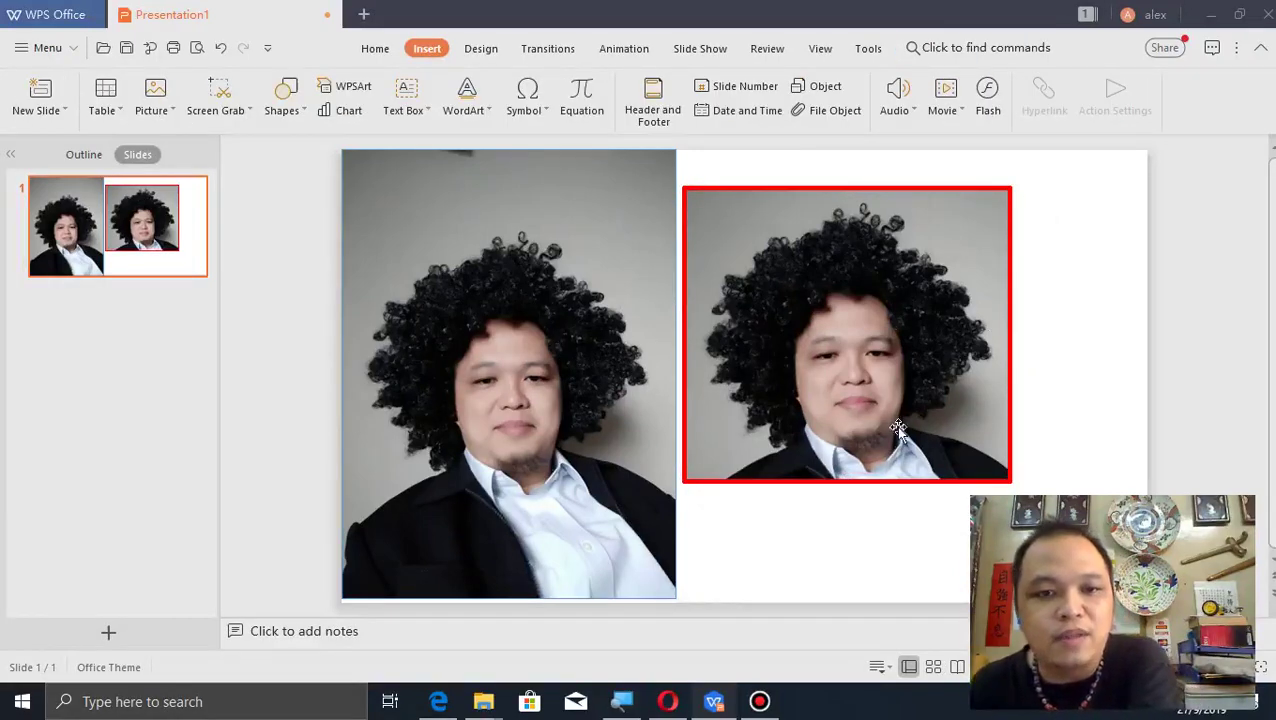
Set the right portrait as slide background, undo with Ctrl+Z, then Reset Picture to drop the red outline.
click(803, 220)
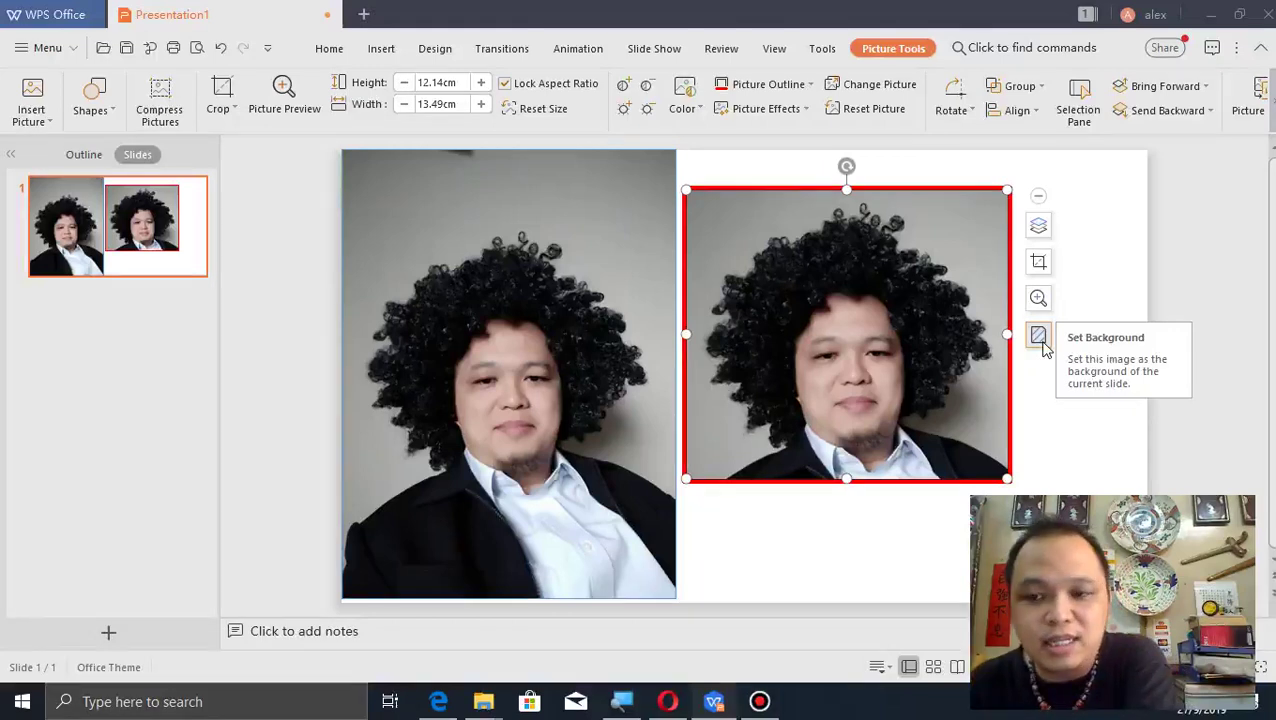
click(1039, 336)
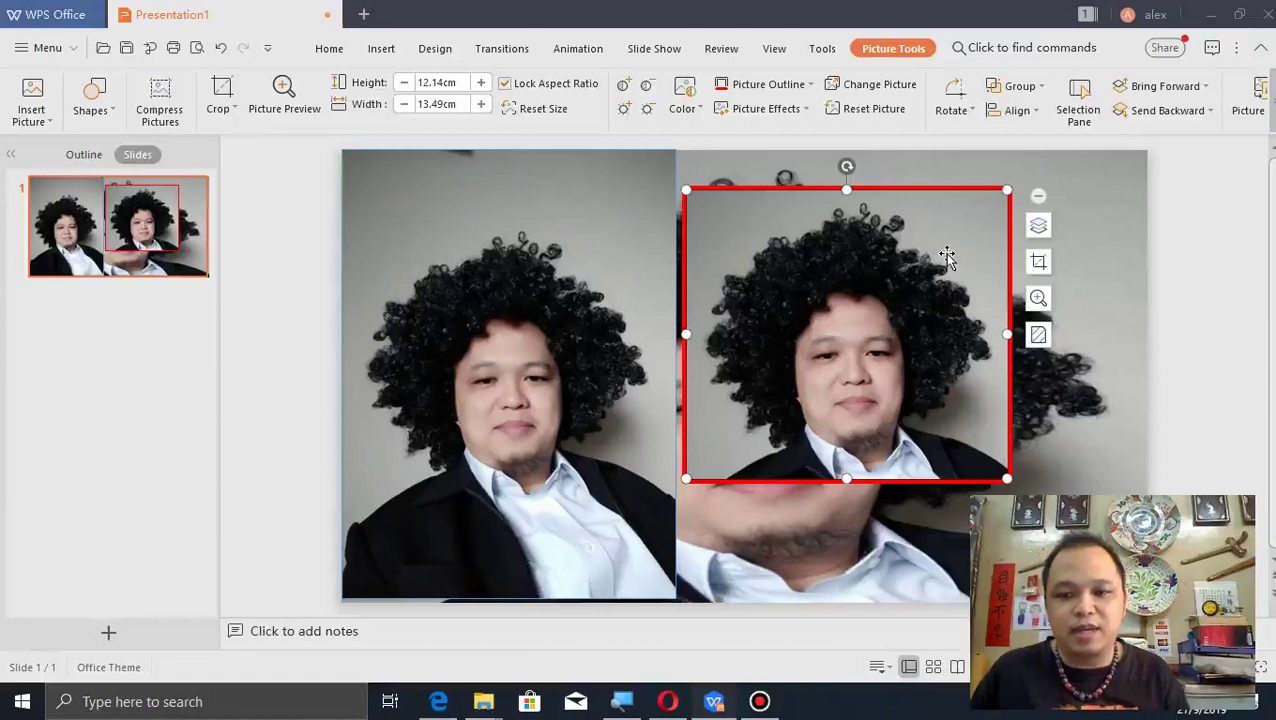
key(ctrl+z)
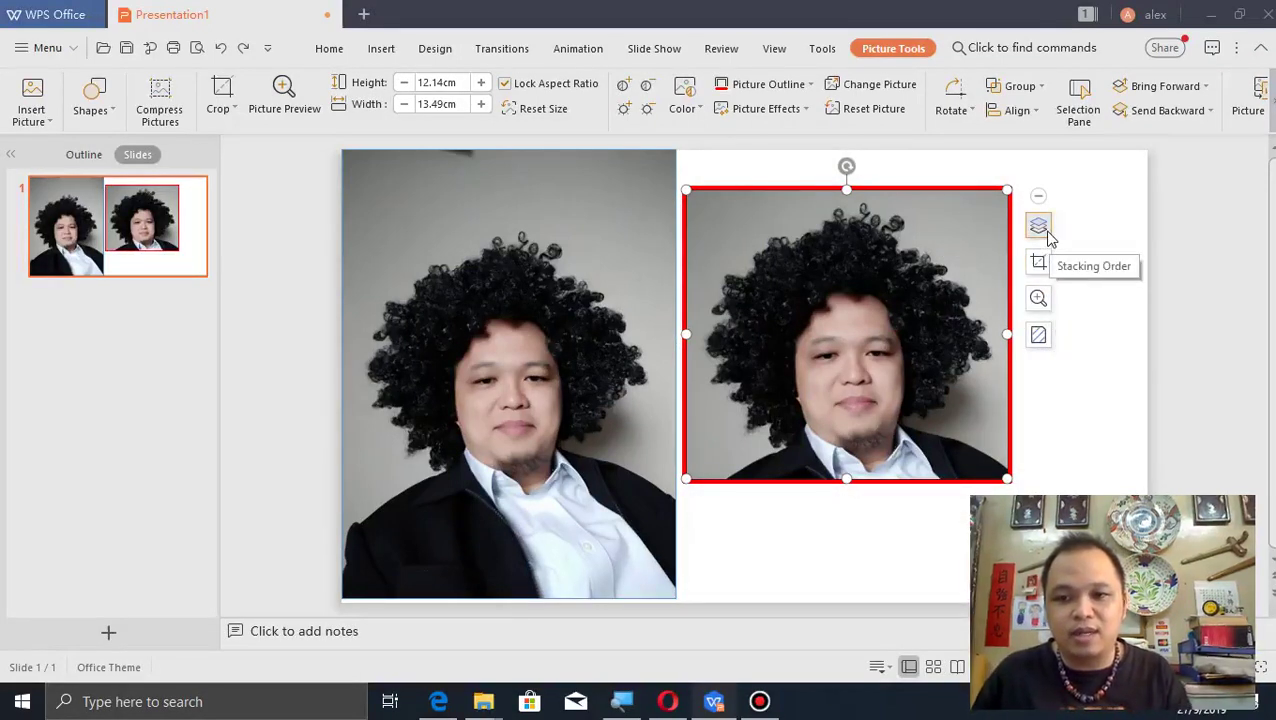
click(811, 85)
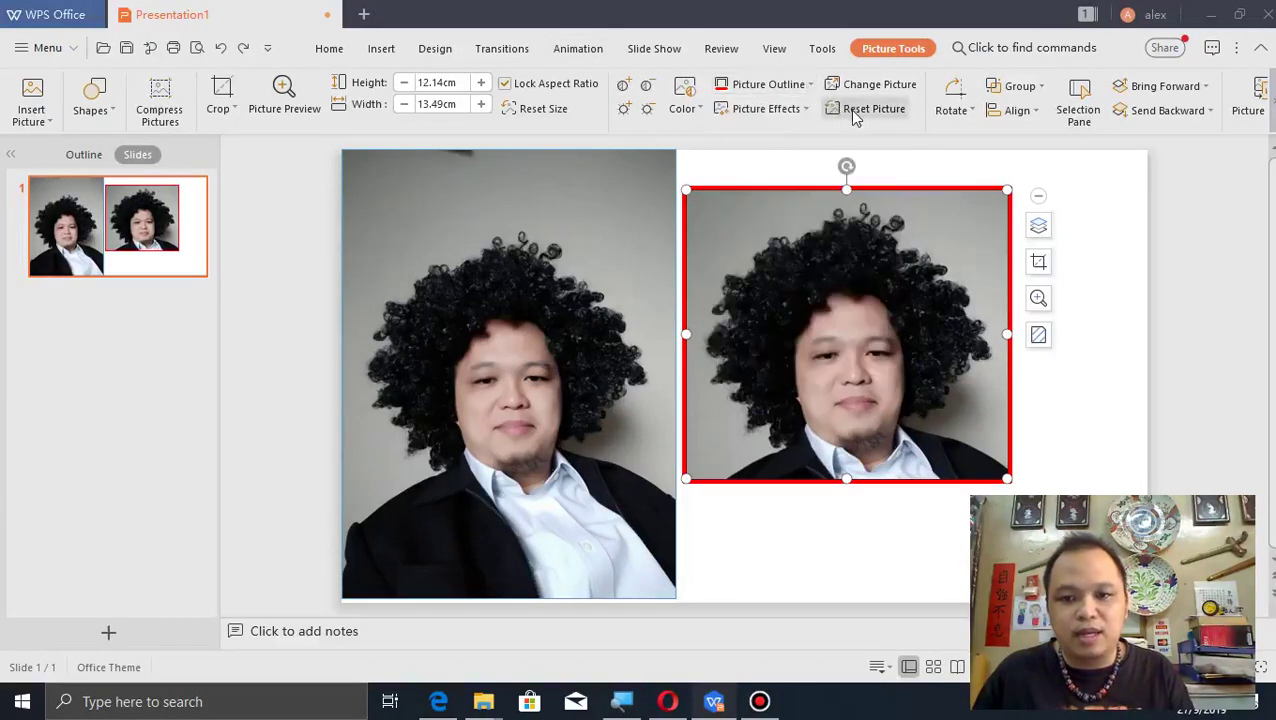
click(855, 112)
click(766, 168)
click(747, 223)
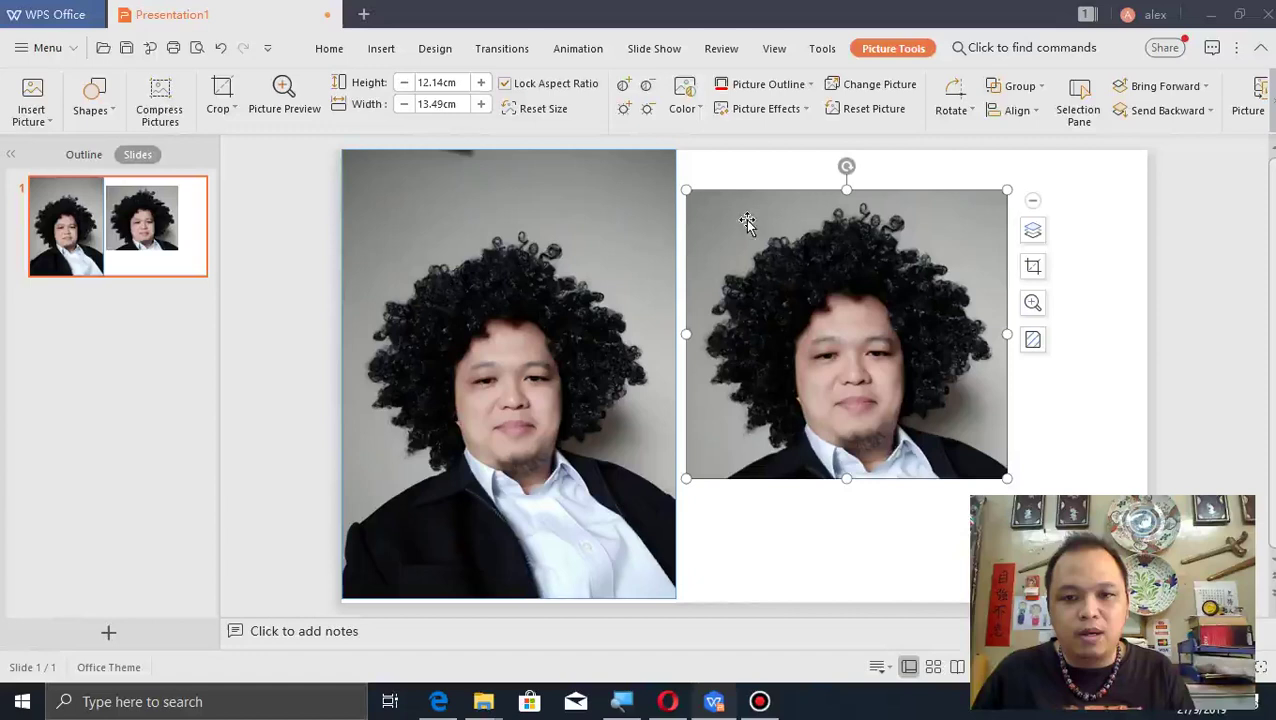
click(803, 112)
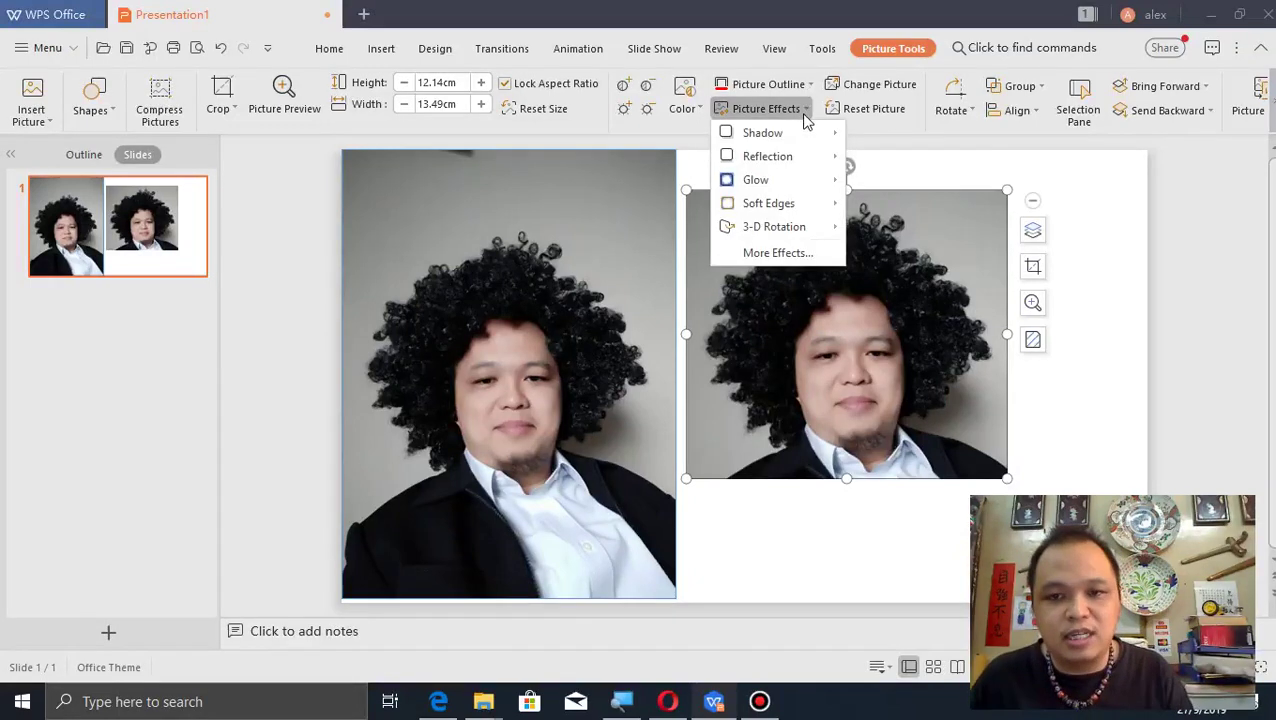
mouse_move(763, 133)
click(938, 300)
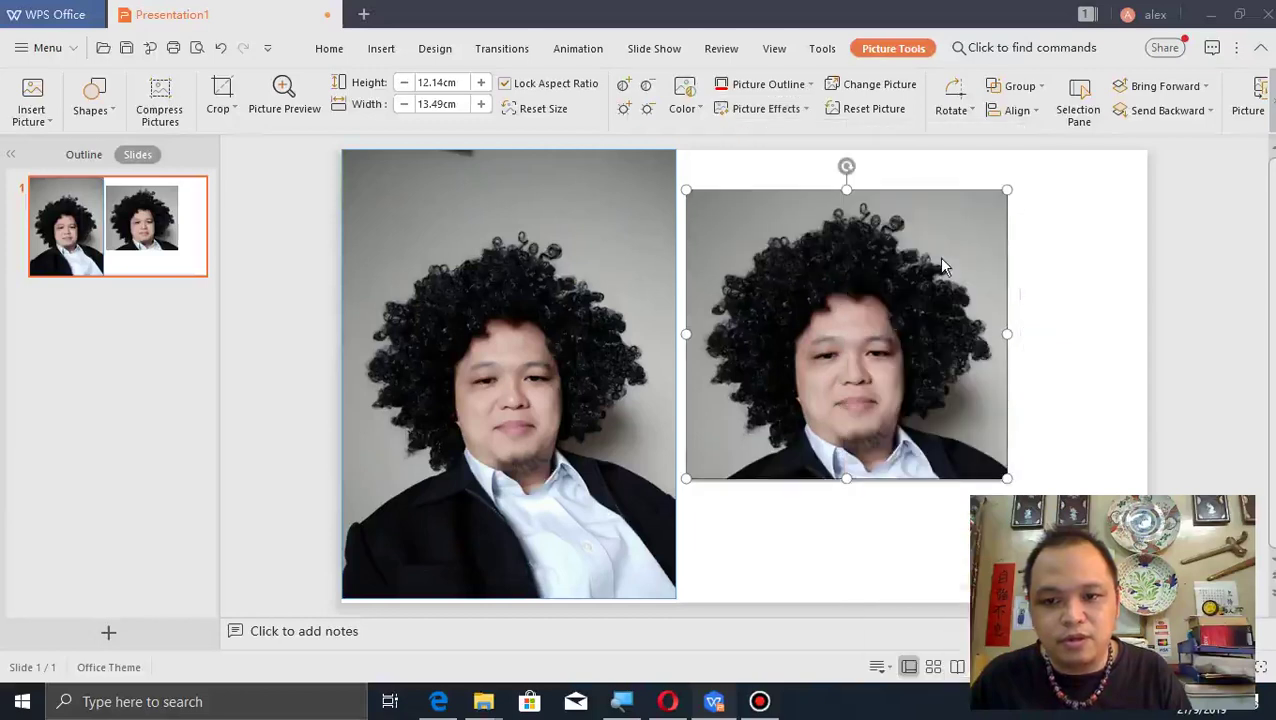
click(801, 109)
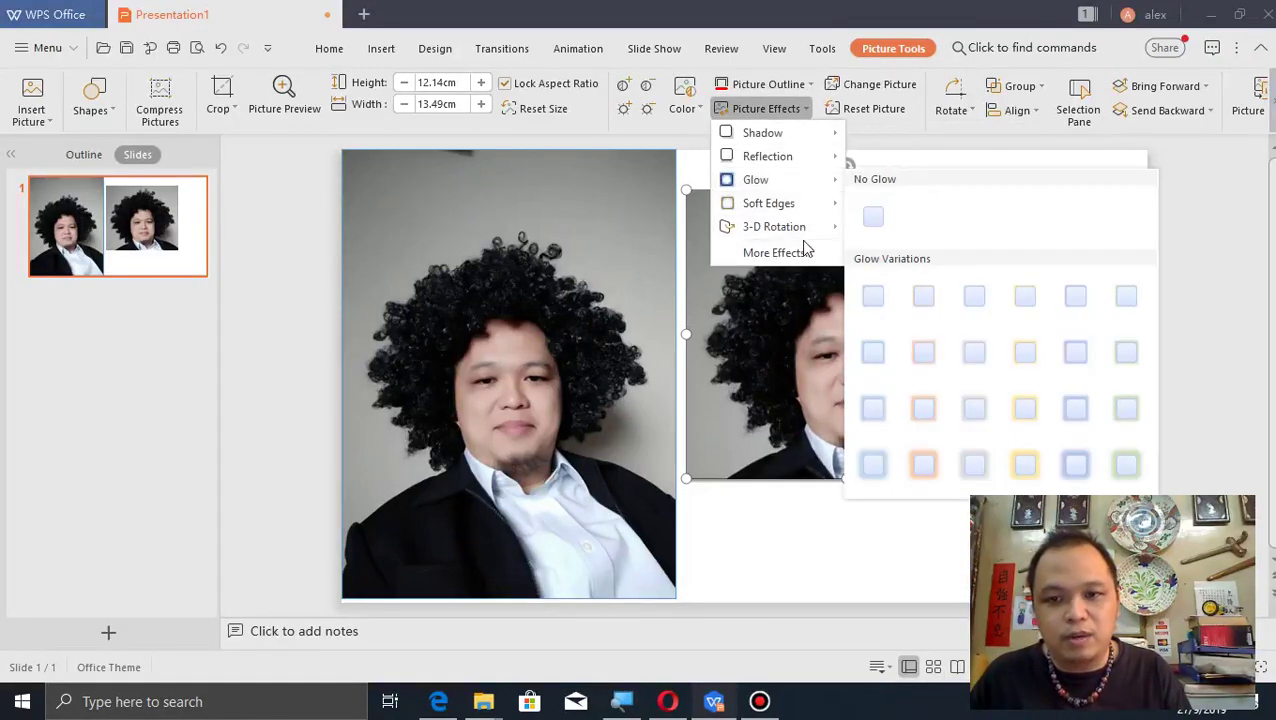
mouse_move(774, 227)
click(872, 335)
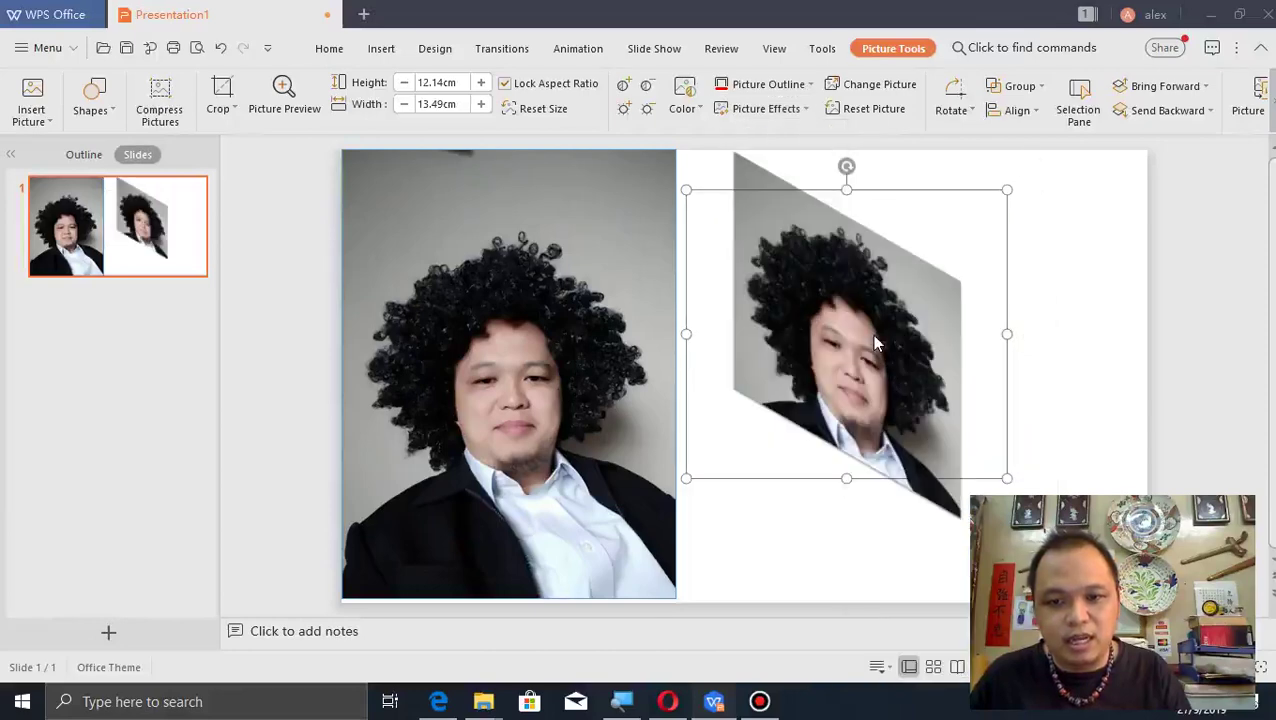
click(1058, 355)
click(812, 228)
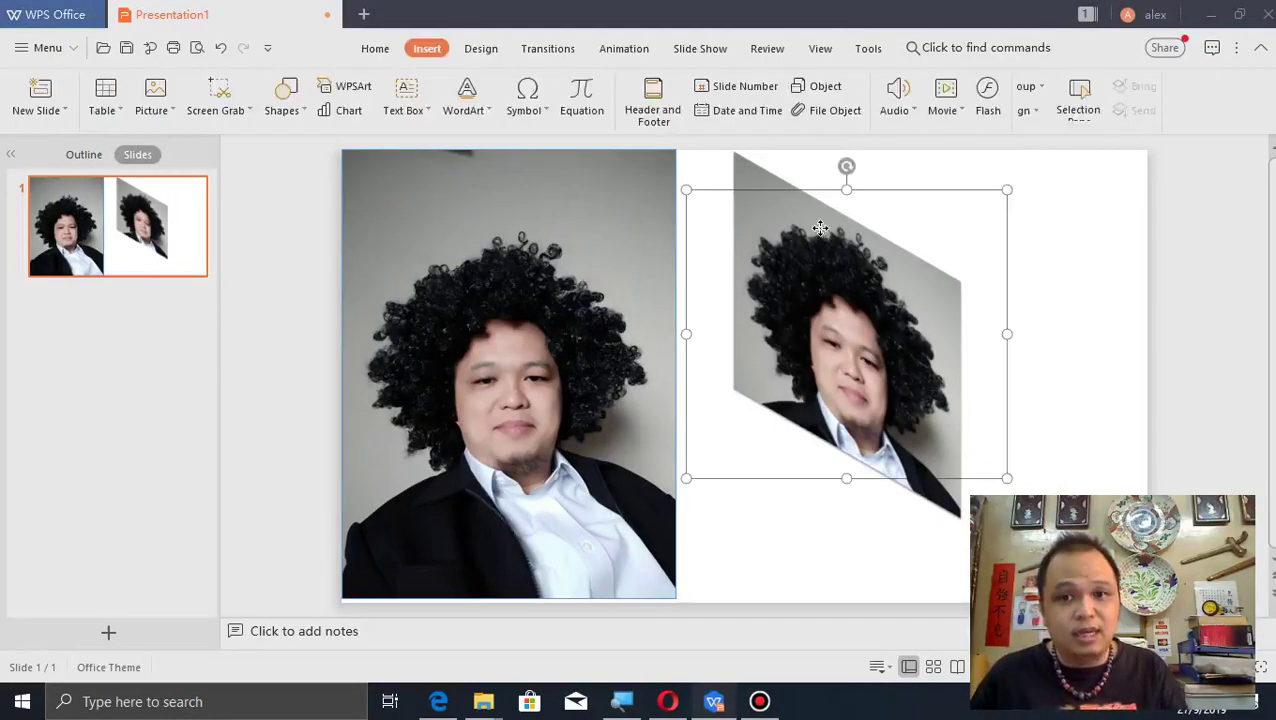
Clear the 3-D skew, add a reflection beneath the right portrait, and move it slightly higher.
click(862, 110)
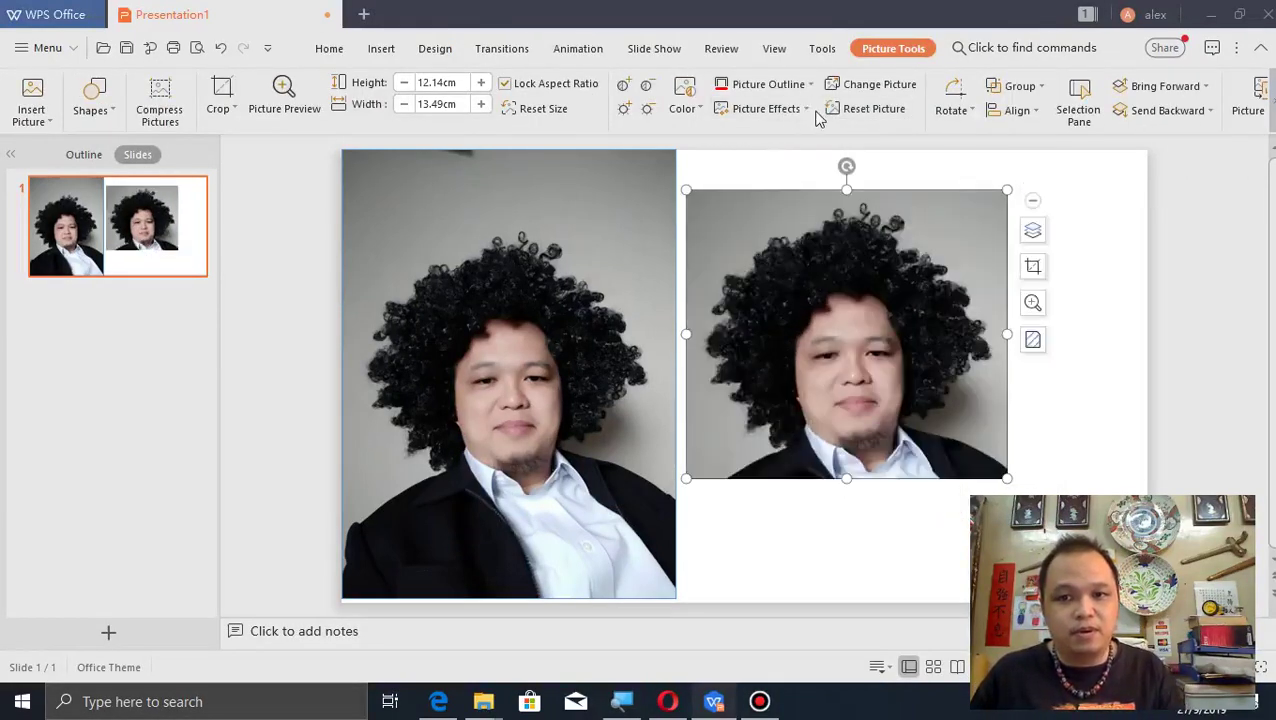
click(766, 108)
mouse_move(767, 156)
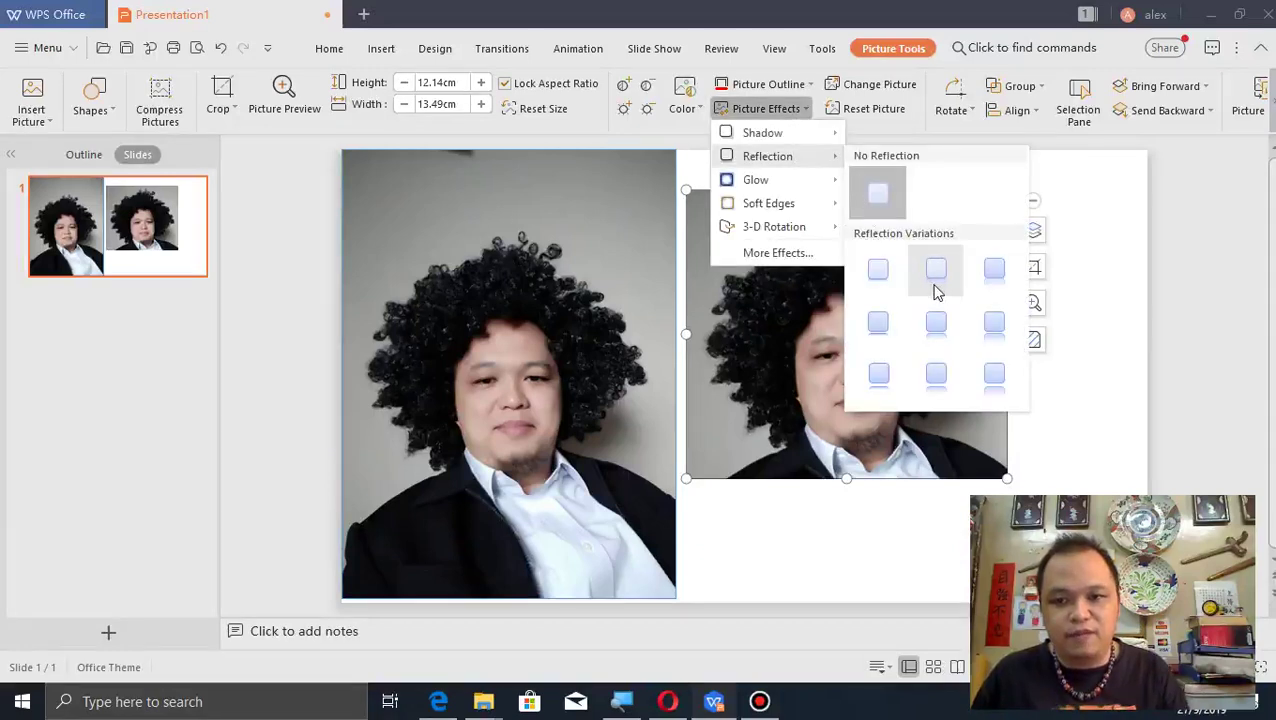
click(982, 272)
drag(877, 305, 876, 277)
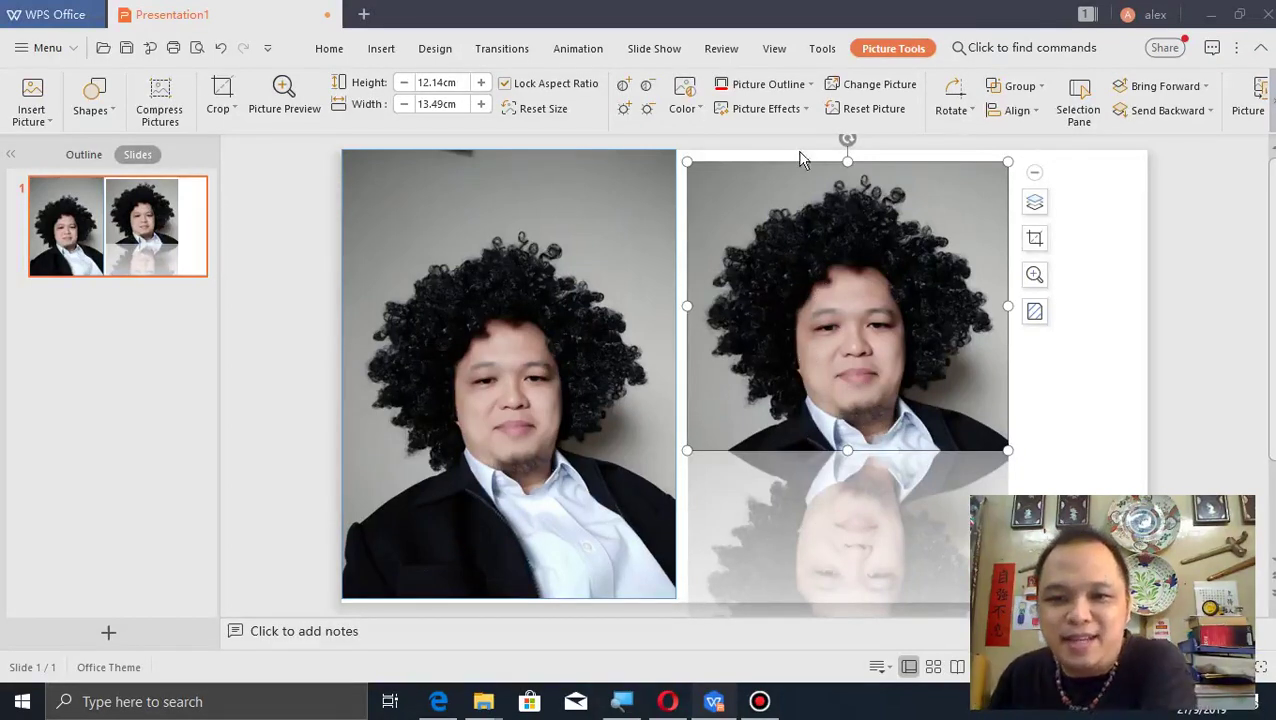
Add an orange glow around the right portrait.
click(810, 114)
mouse_move(756, 180)
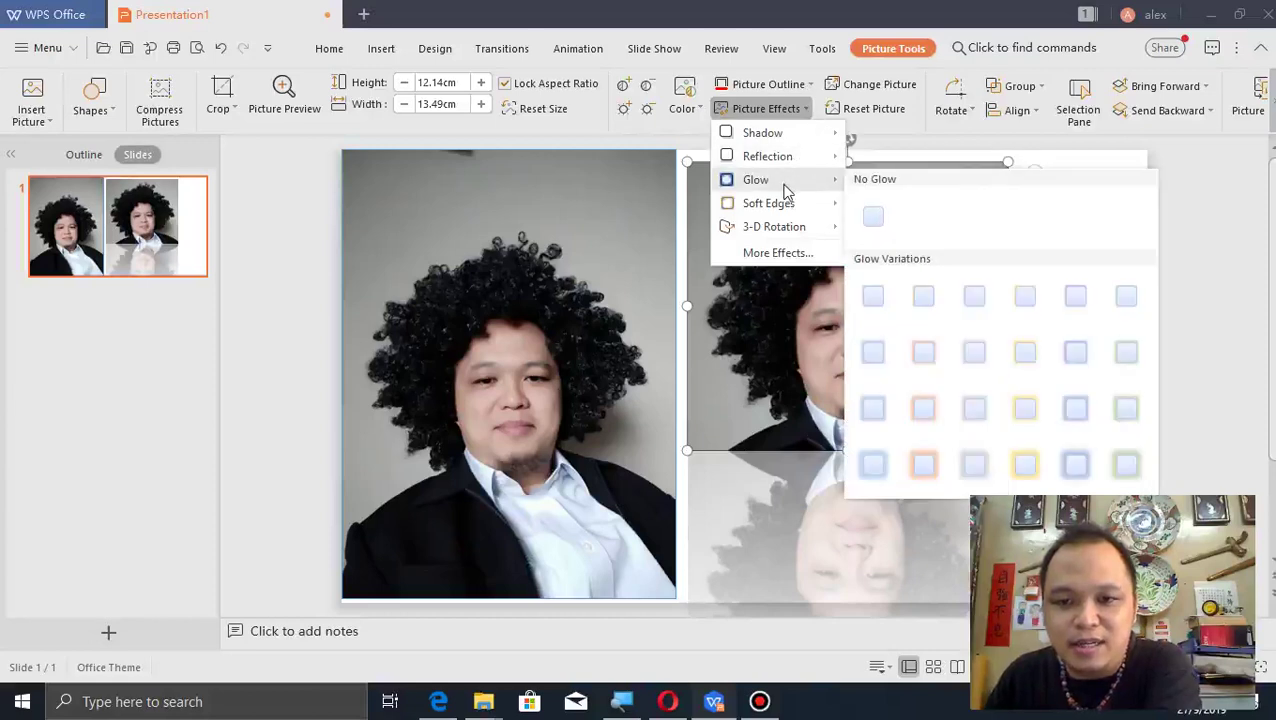
click(923, 408)
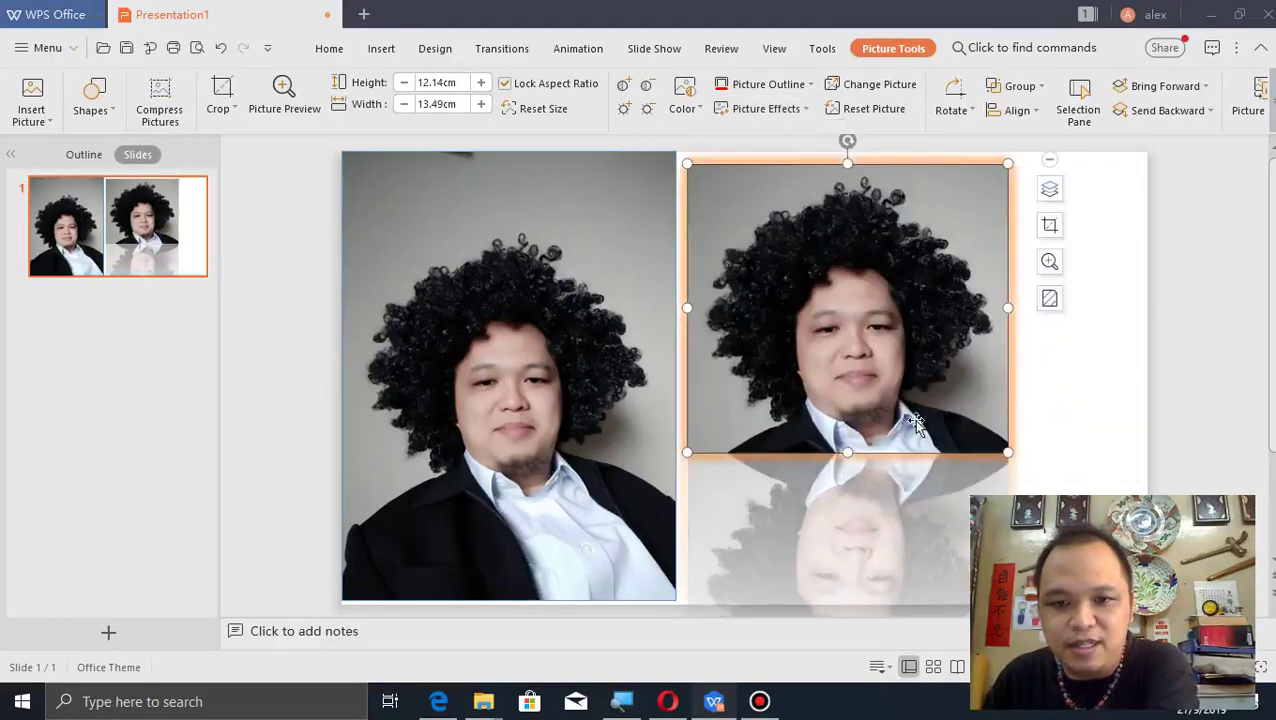
click(804, 105)
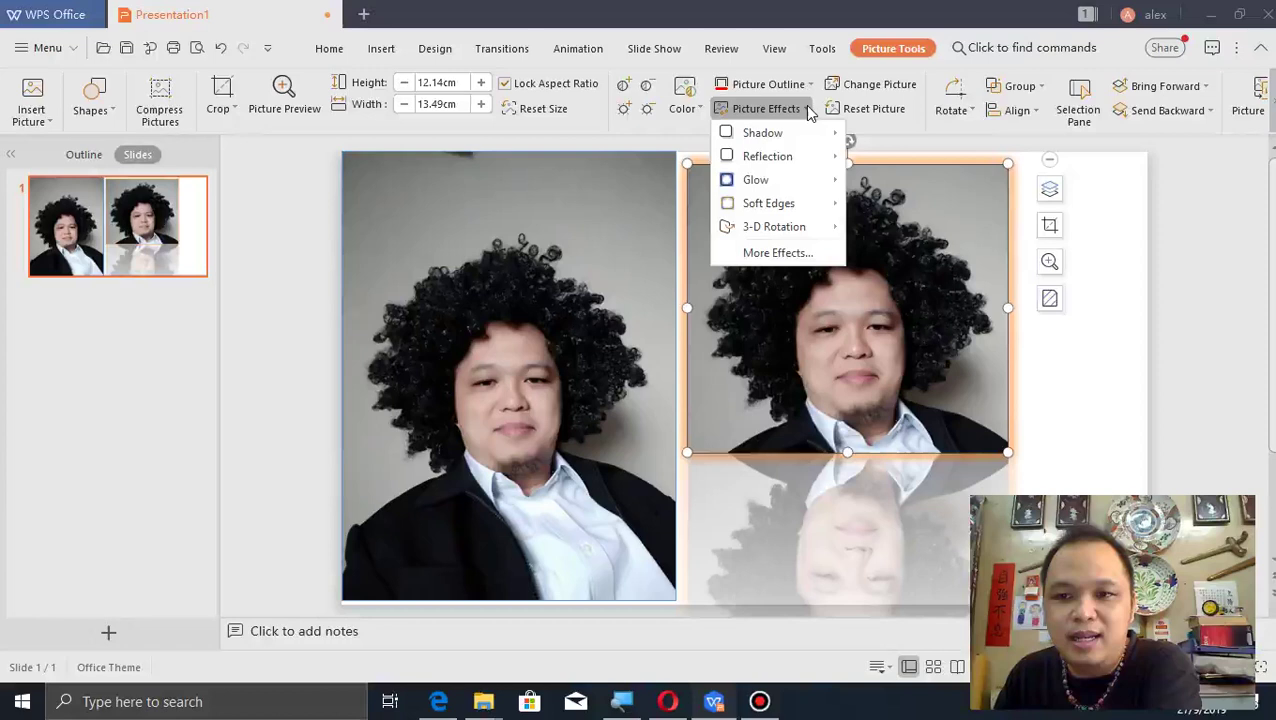
Reset the right portrait's glow and reflection and swap in the imgbin coat-of-arms logo from the Desktop.
click(804, 105)
click(860, 108)
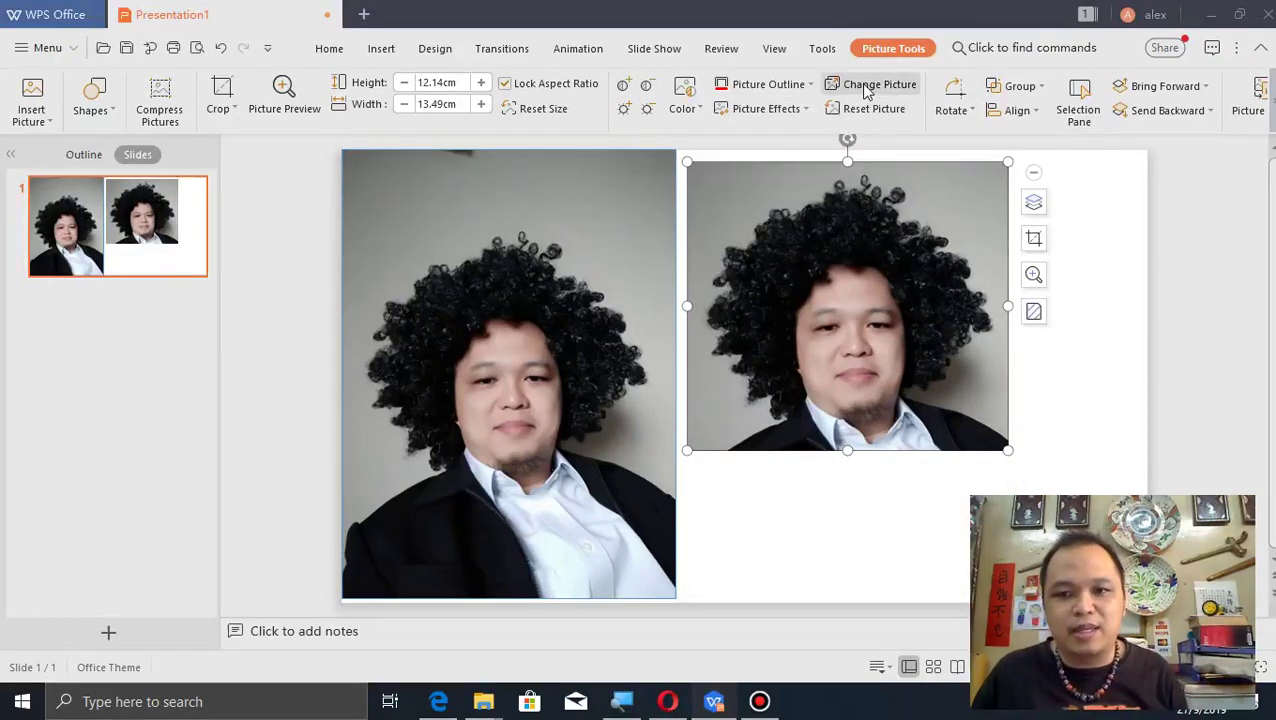
click(869, 86)
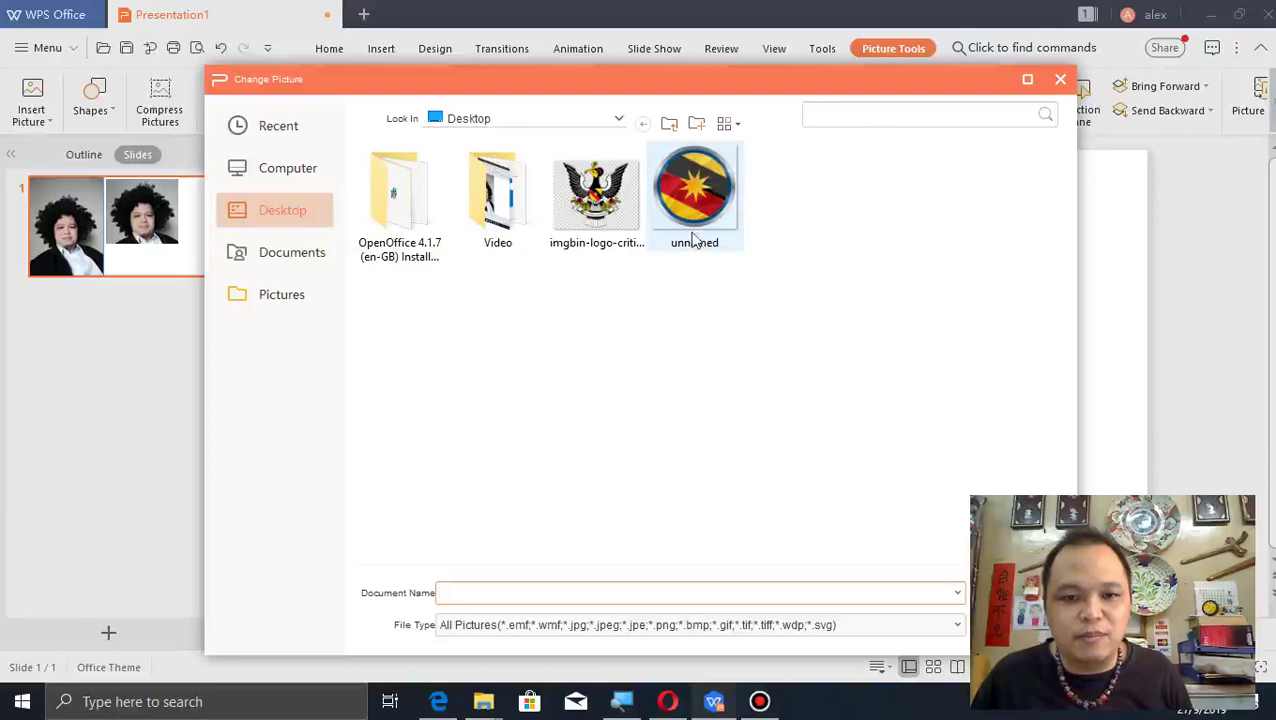
click(600, 205)
double_click(605, 215)
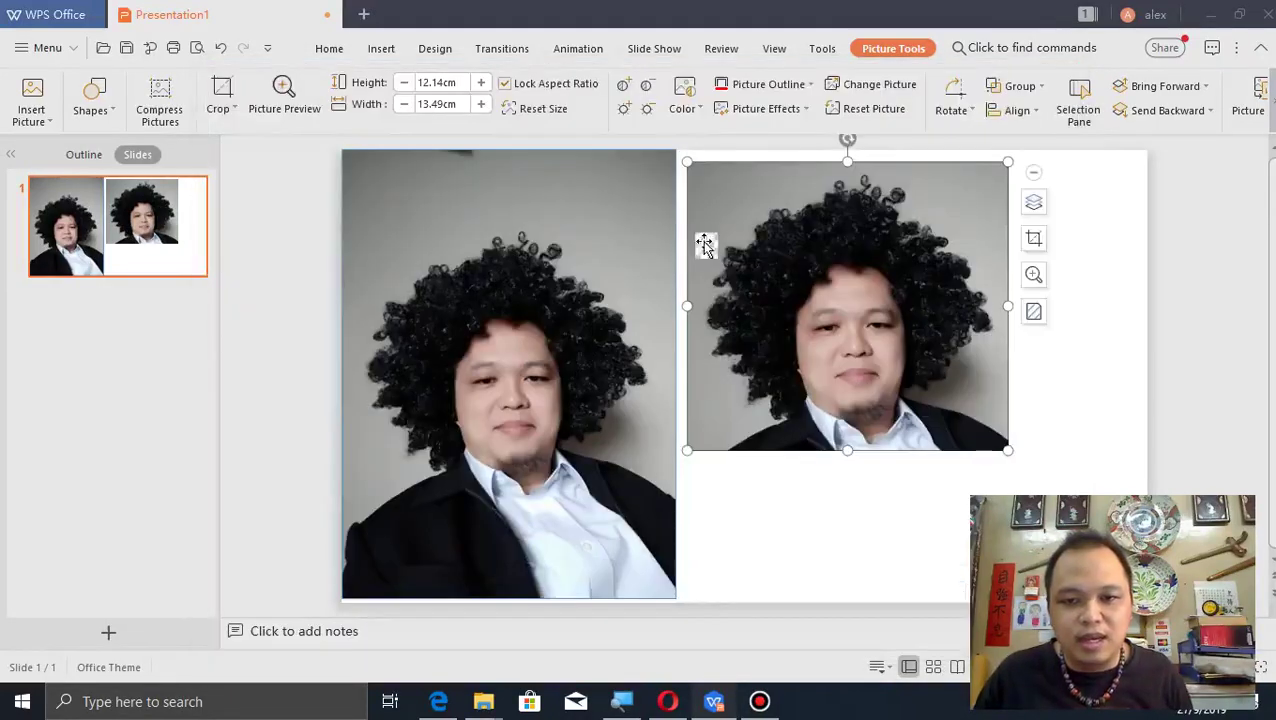
Deselect and reselect the coat-of-arms picture to preview the slide.
click(686, 416)
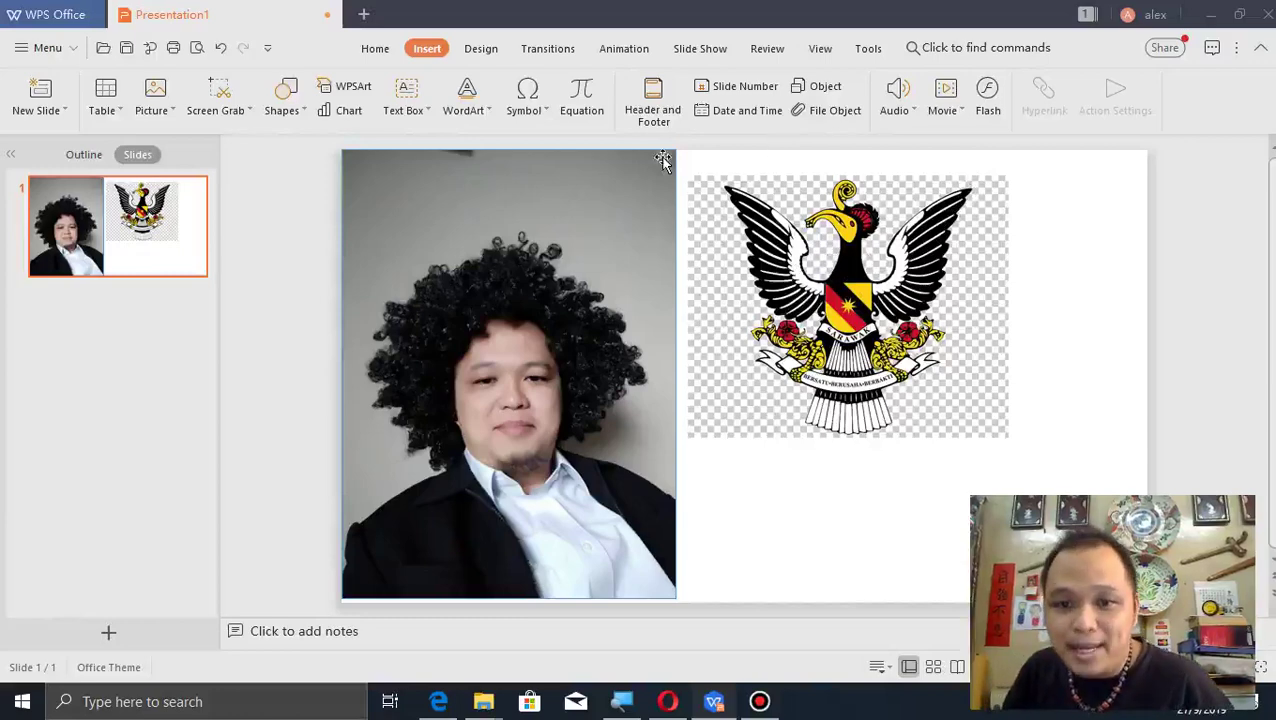
click(810, 287)
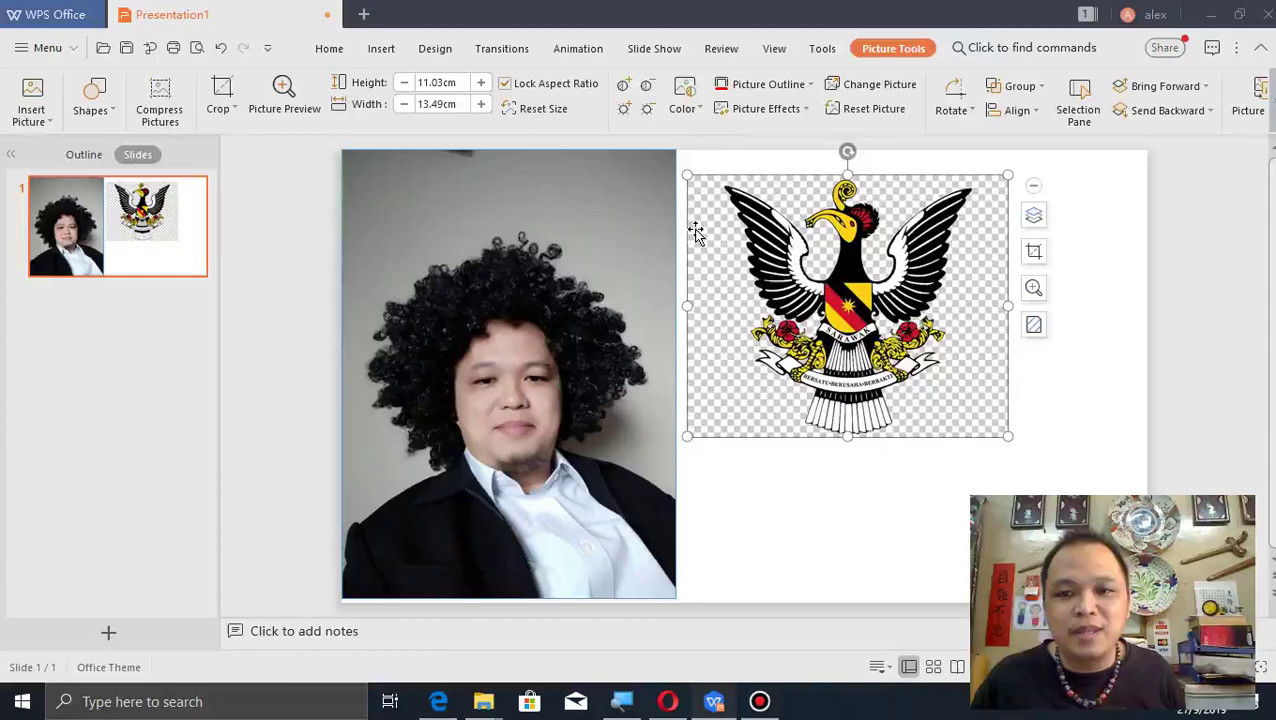
click(772, 474)
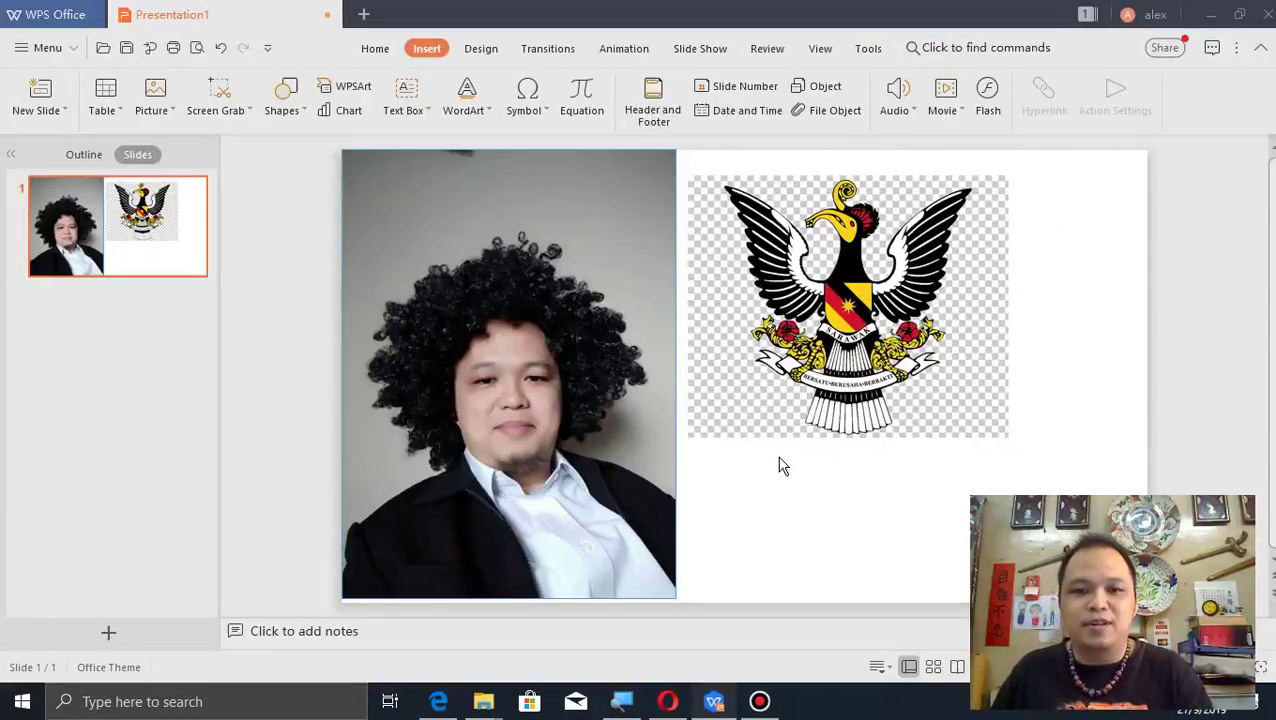
click(779, 437)
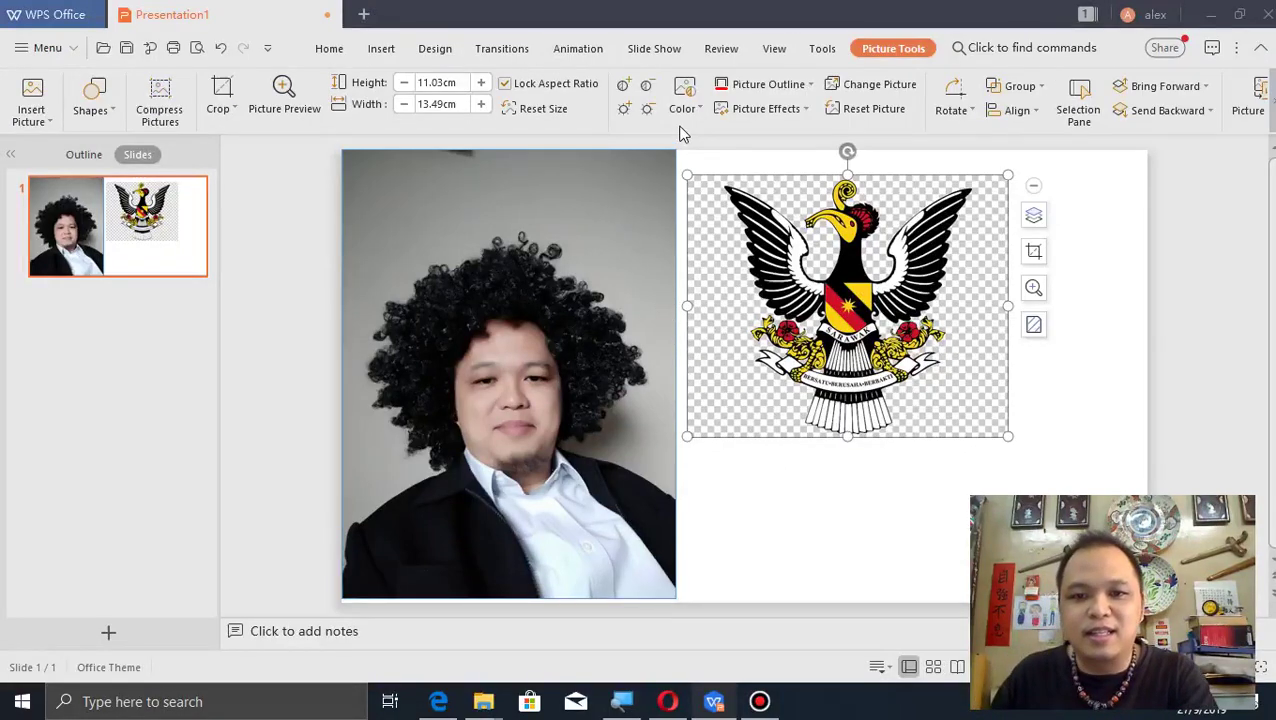